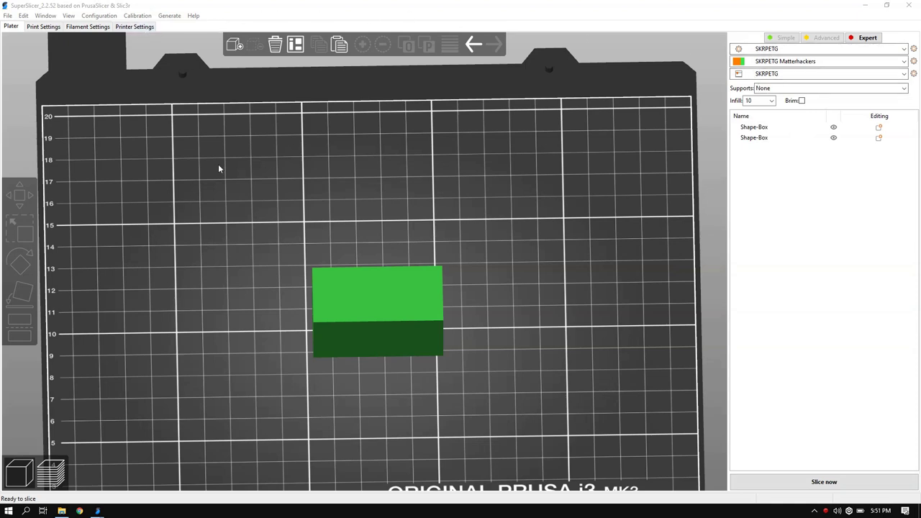
click(371, 313)
click(419, 313)
click(347, 312)
Open the printer's general settings and raise the number of extruders to 2
click(134, 27)
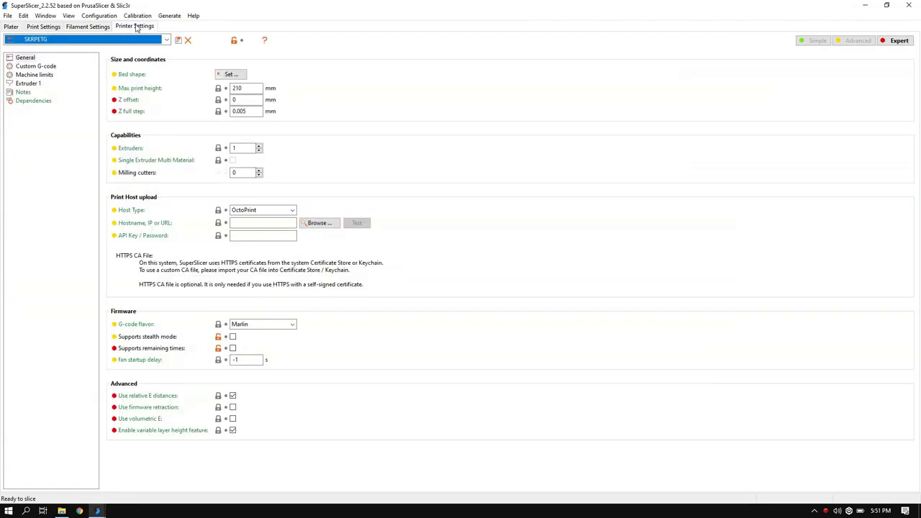
click(29, 61)
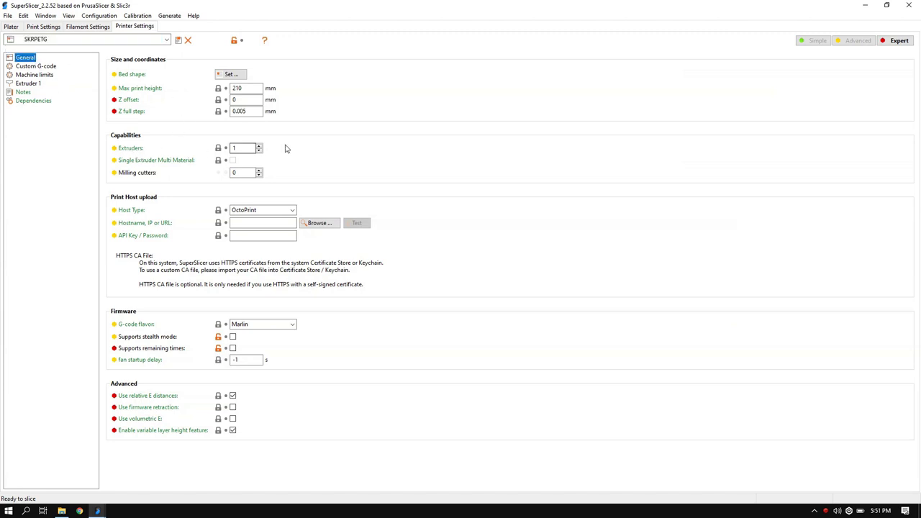
click(259, 146)
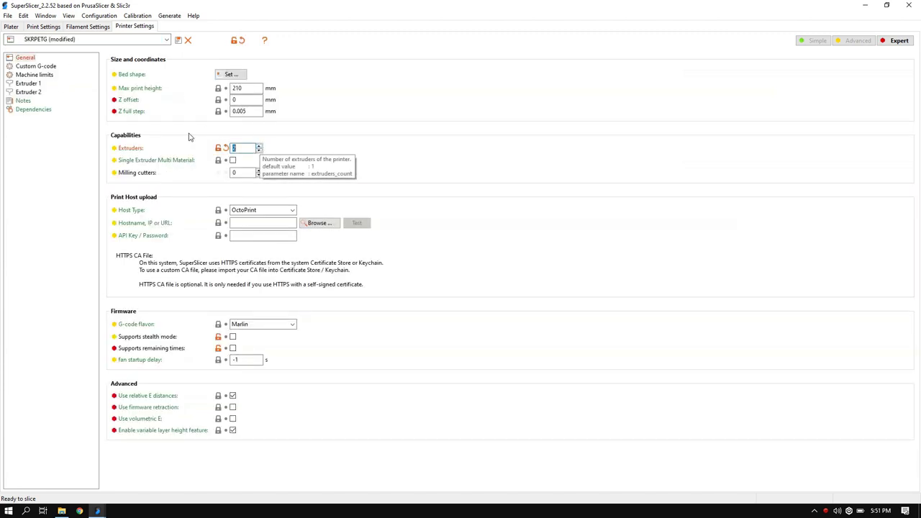
Try raising the printer's number of extruders step by step to 5 and up to 10
click(259, 147)
click(259, 147)
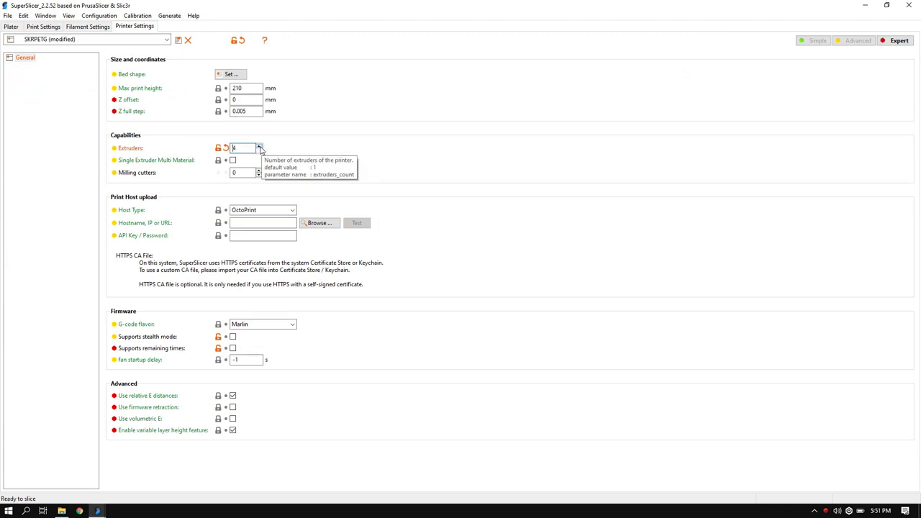
click(259, 147)
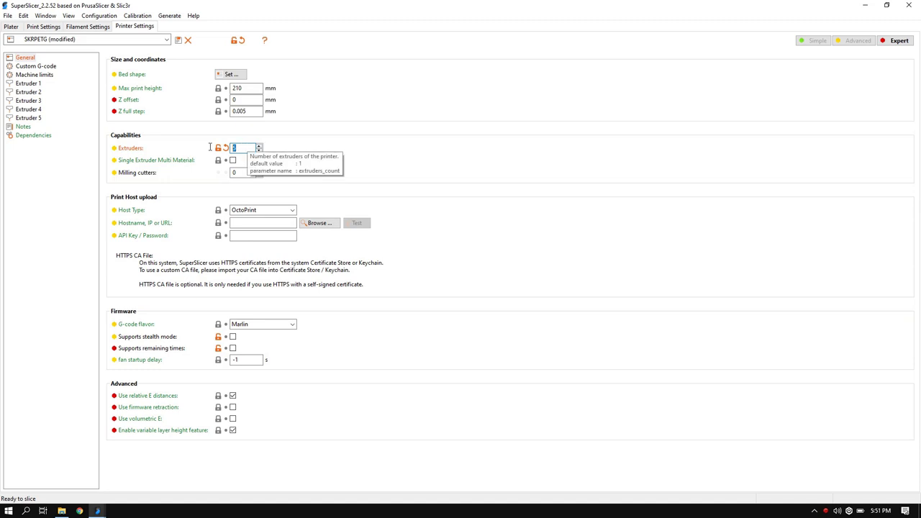
text(10)
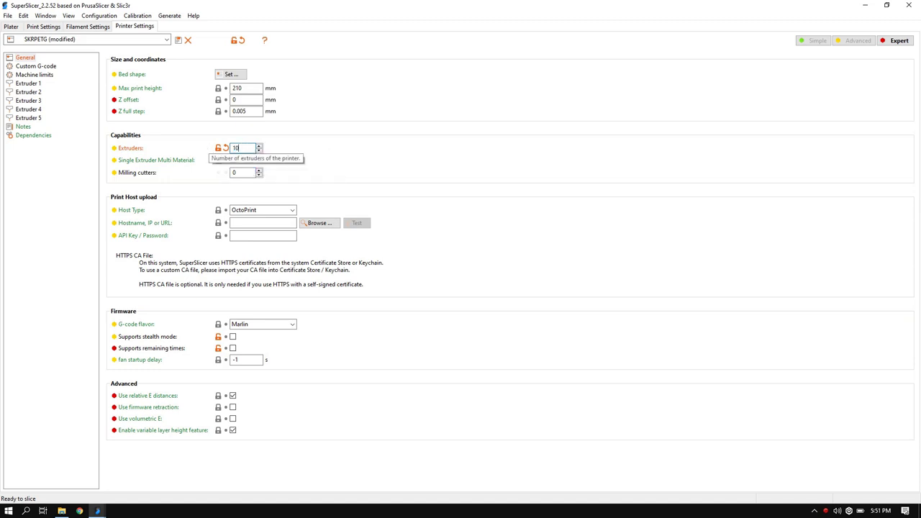
key(Return)
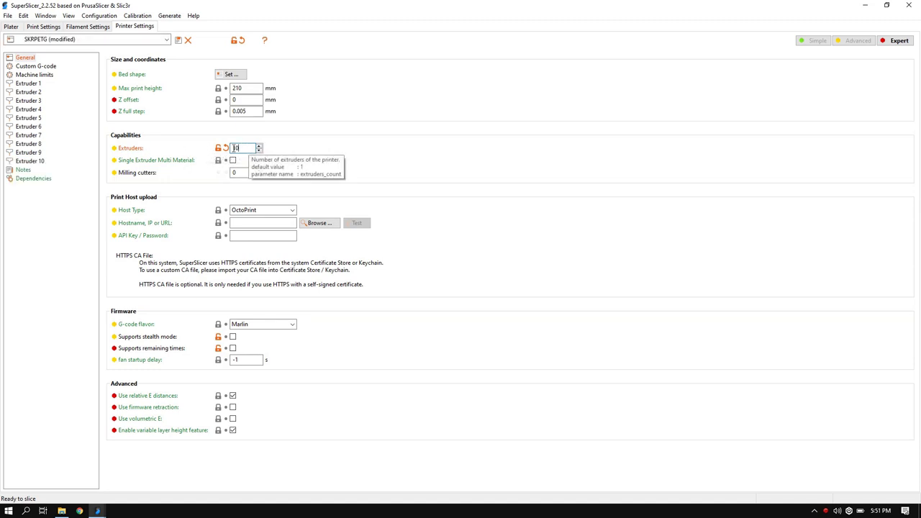
Set the number of extruders to 2 and enable Single Extruder Multi Material
text(2)
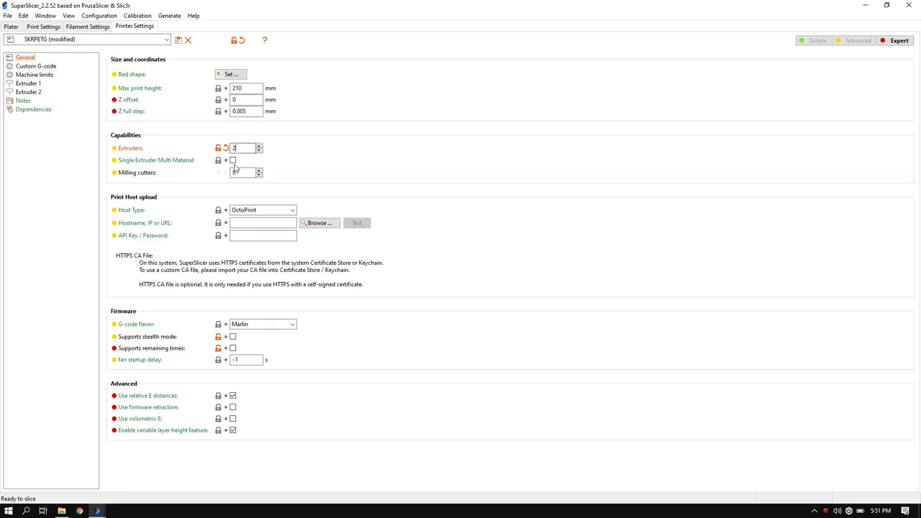
click(233, 160)
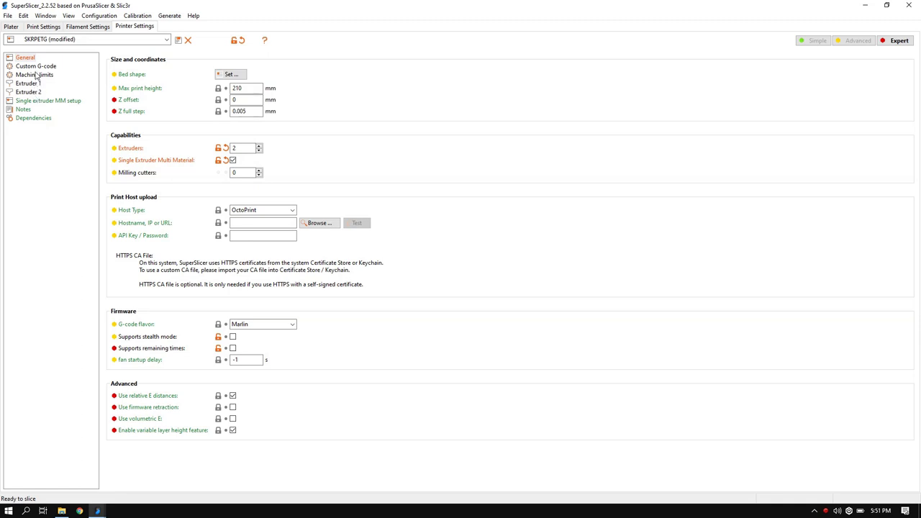
click(33, 76)
click(32, 84)
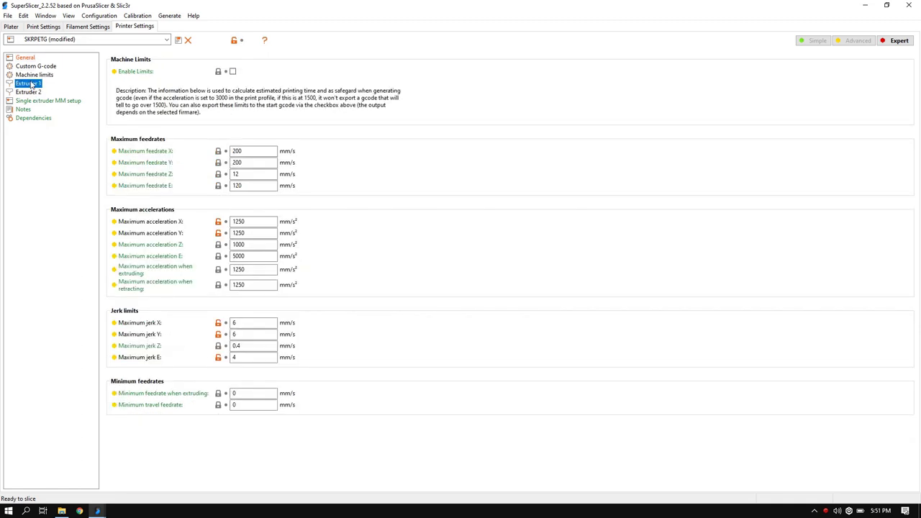
click(31, 92)
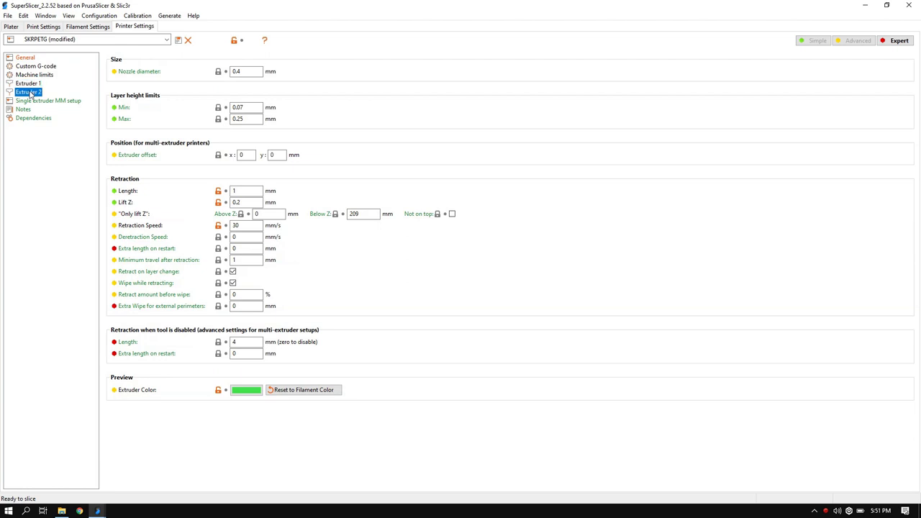
click(31, 93)
In the single extruder MM setup, set the cooling tube position to 25 mm after first trying 45 mm
click(38, 102)
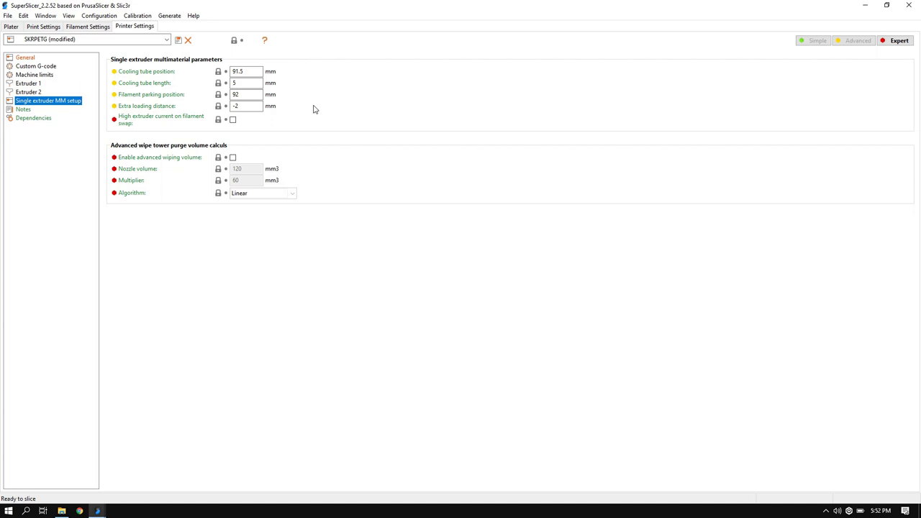
click(239, 72)
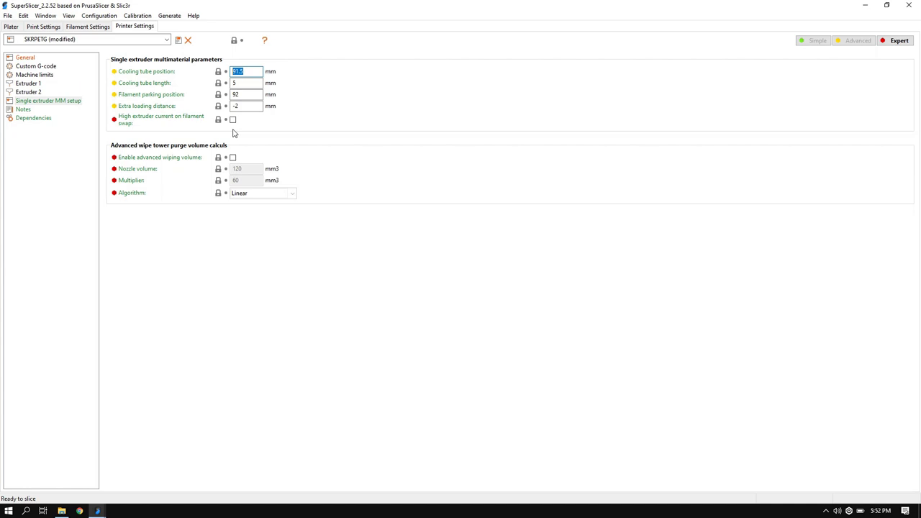
text(45)
key(Return)
double_click(236, 72)
text(25)
Set the filament parking position to 70 mm in the single extruder multimaterial parameters
double_click(235, 82)
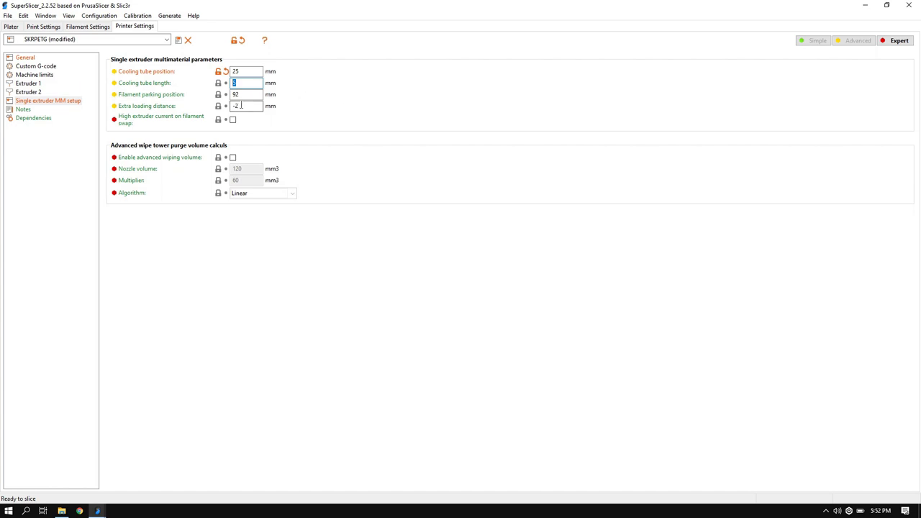
mouse_move(256, 96)
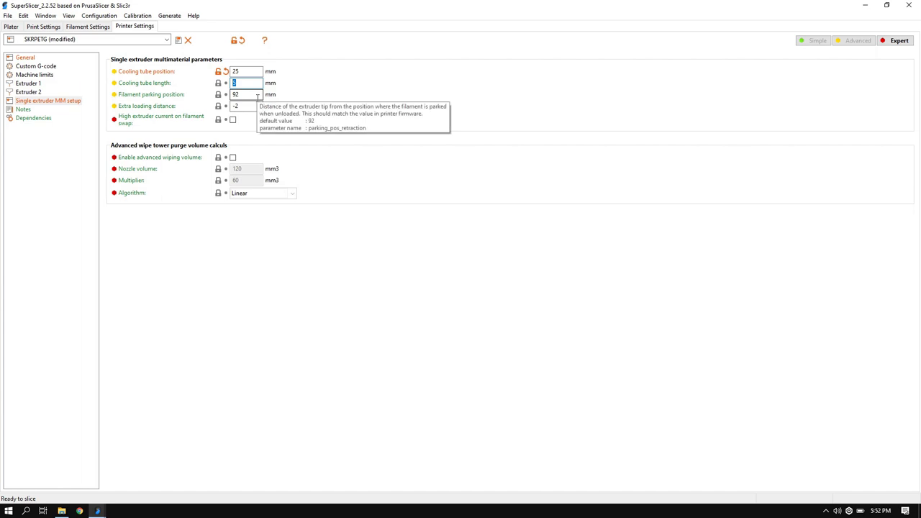
click(257, 96)
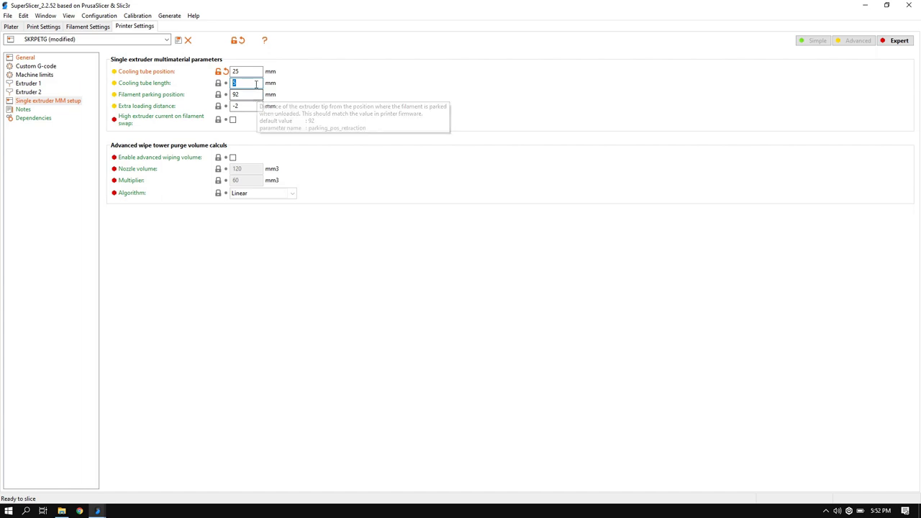
drag(253, 96, 217, 98)
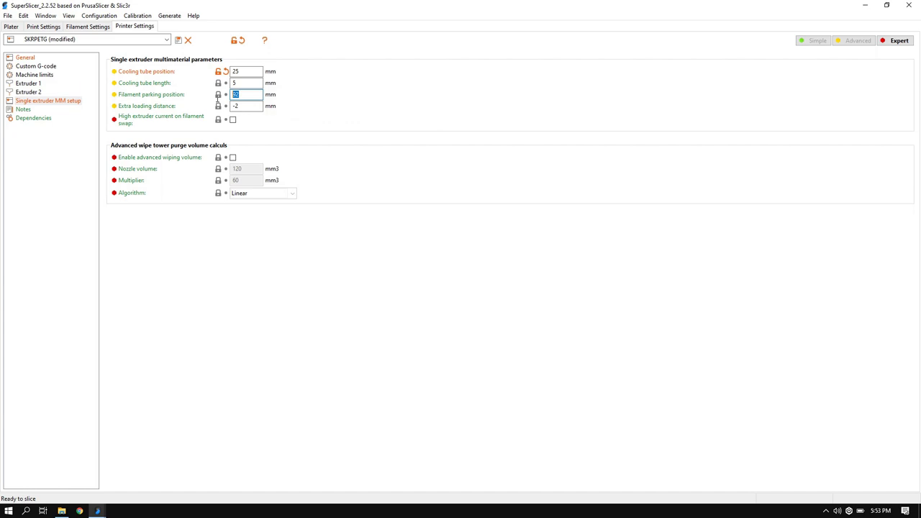
click(261, 94)
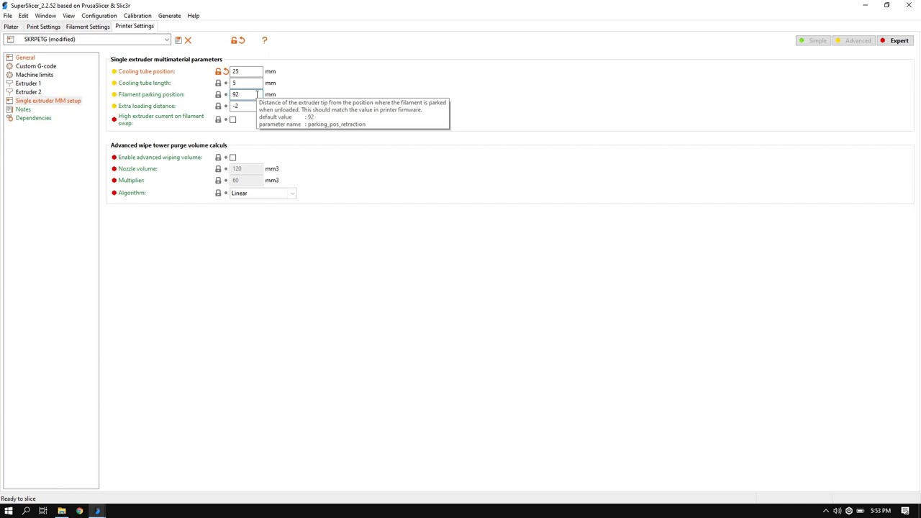
double_click(256, 94)
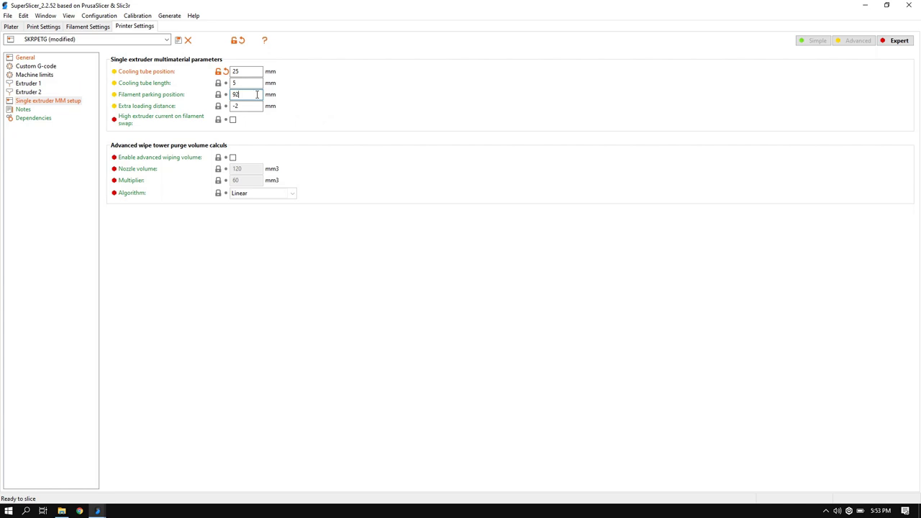
text(70)
drag(232, 94, 239, 94)
key(BackSpace)
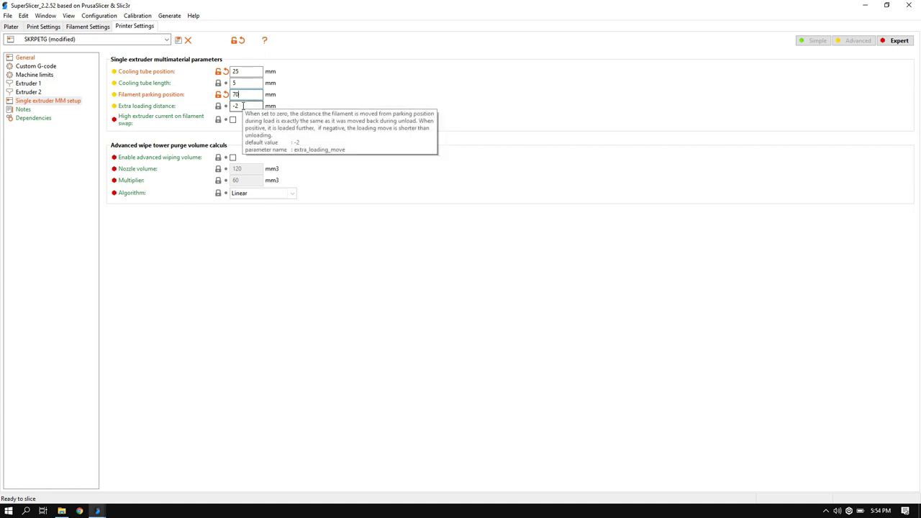
key(Tab)
Set the extra loading distance to -7 mm in the single extruder multimaterial parameters
click(243, 106)
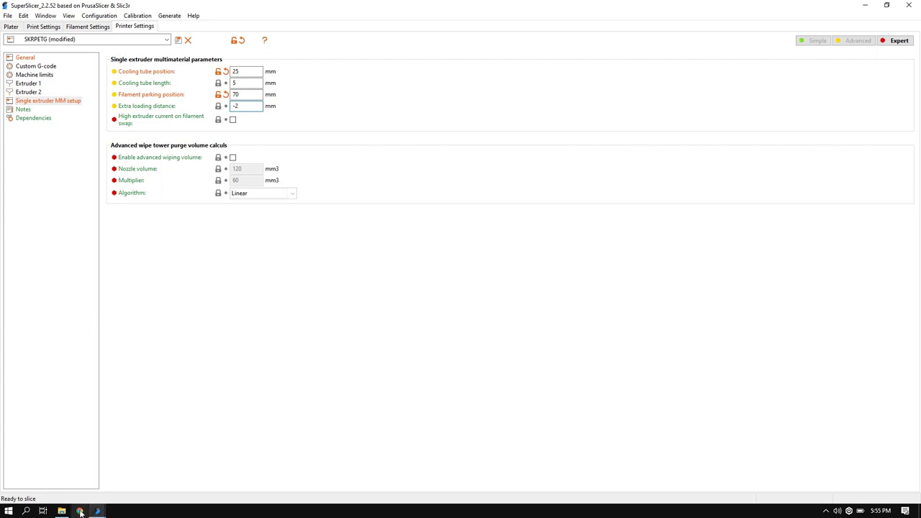
double_click(236, 106)
text(-7)
key(Return)
In the filament's toolchange parameters, set loading speed to 18 mm/s, both unloading speeds to 80 mm/s and the number of cooling moves to 1
click(85, 27)
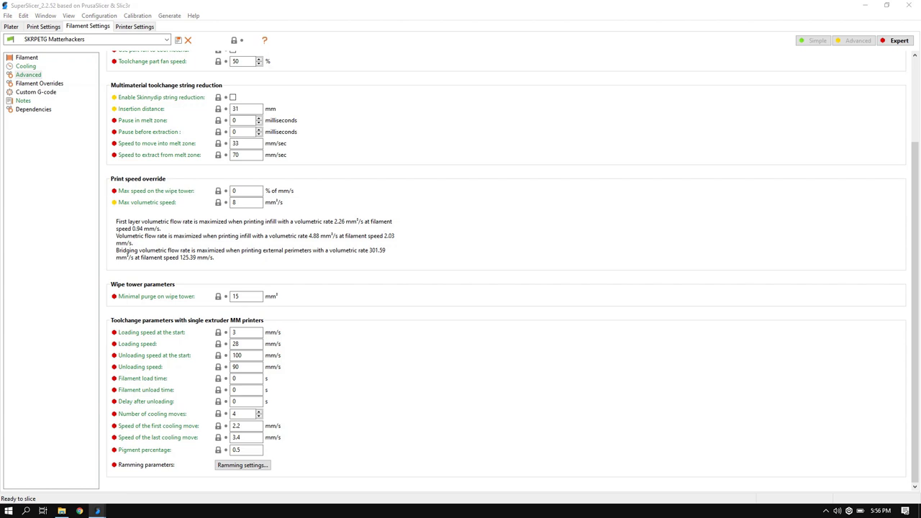
double_click(243, 344)
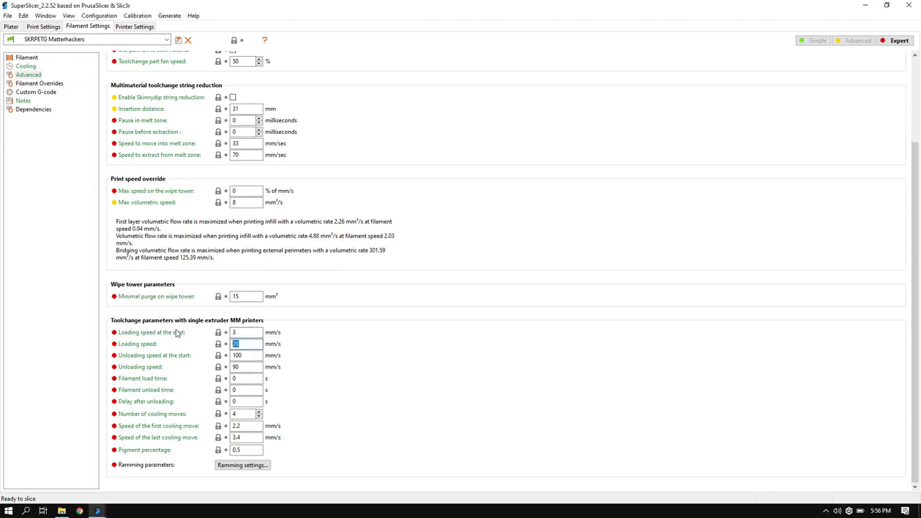
text(18)
key(Tab)
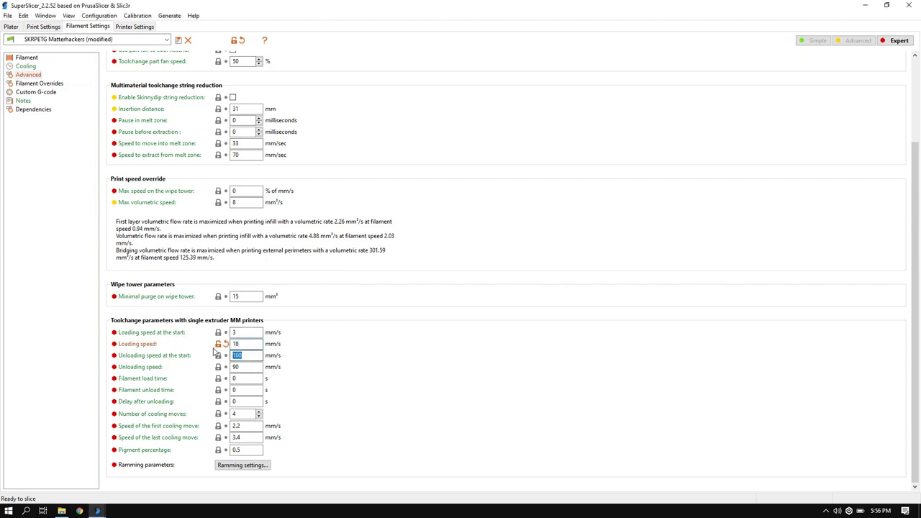
text(80)
key(Tab)
text(80)
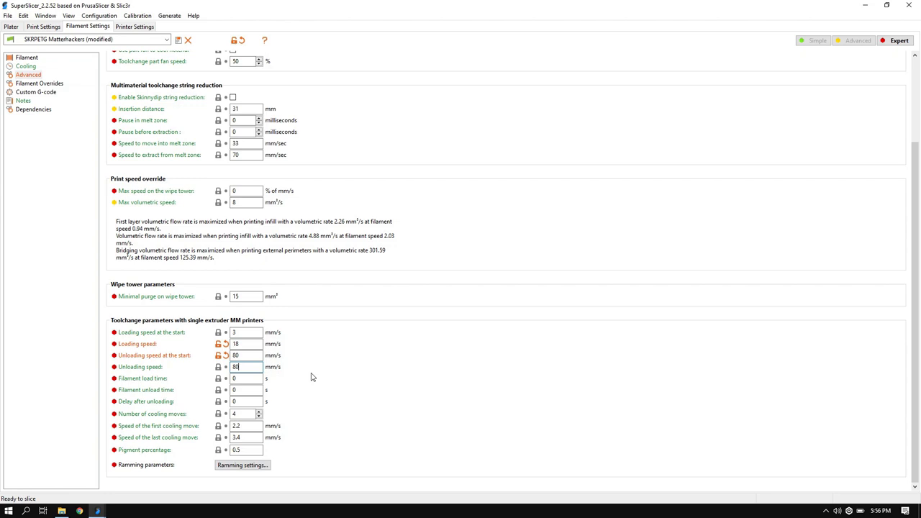
click(259, 414)
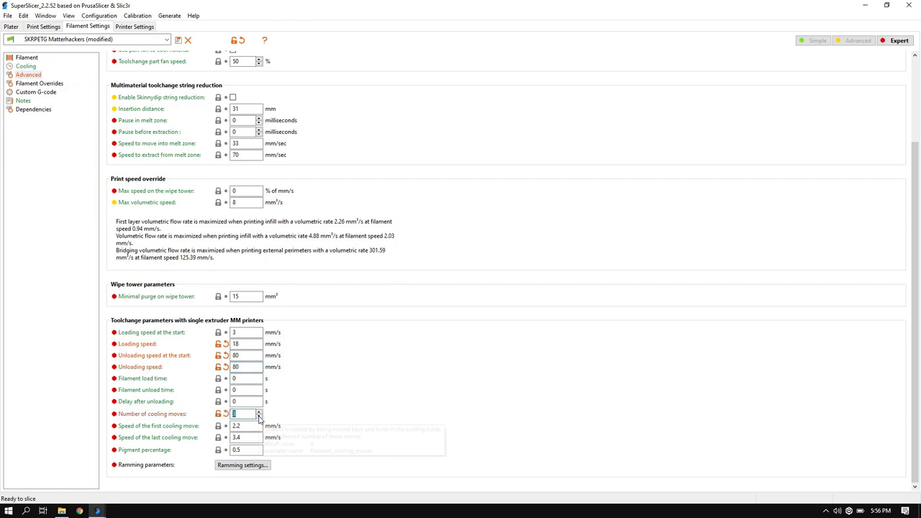
click(259, 416)
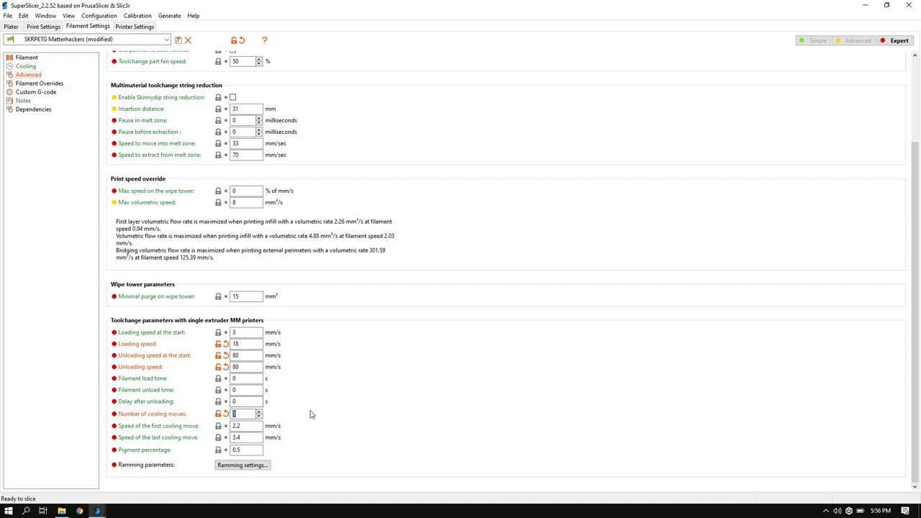
Enable the wipe tower in the print settings for multiple extruders and turn off Prime all printing extruders
click(45, 27)
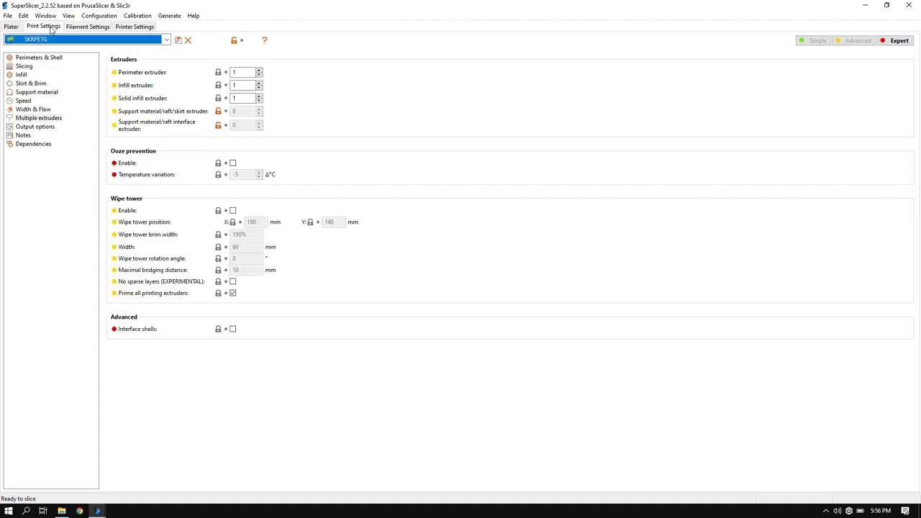
click(27, 120)
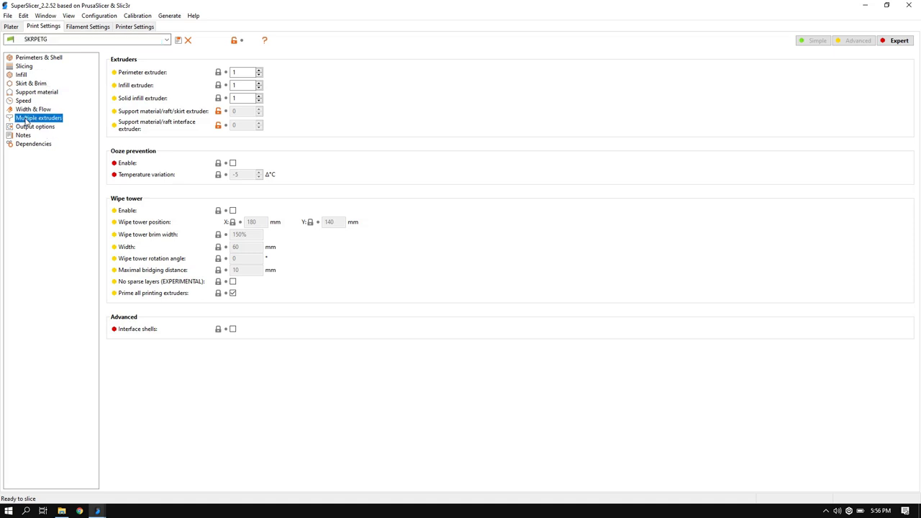
click(233, 210)
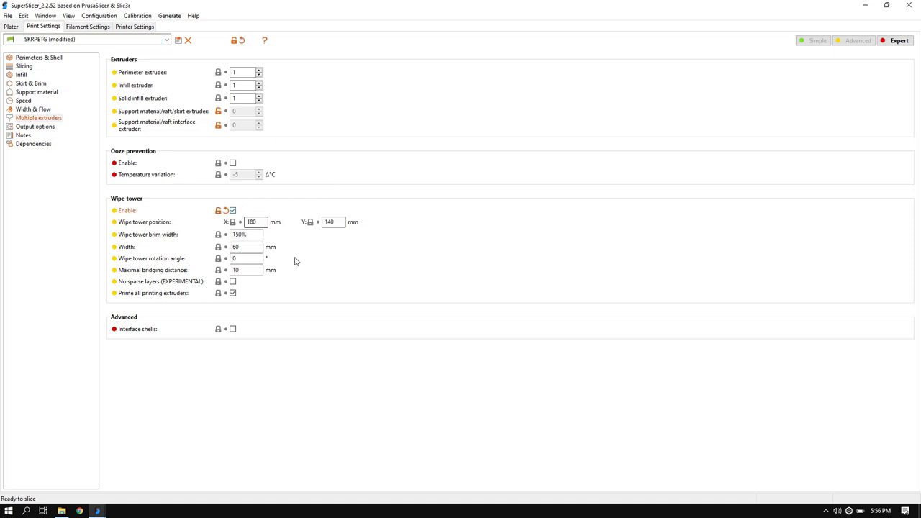
click(232, 293)
Move the wipe tower on the plater to just behind the two boxes and select the right-hand box
click(12, 26)
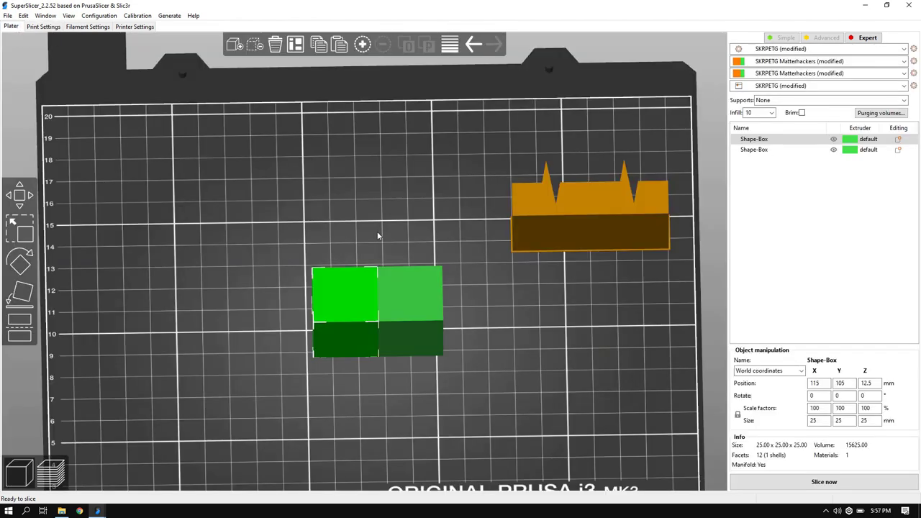
drag(596, 231, 376, 227)
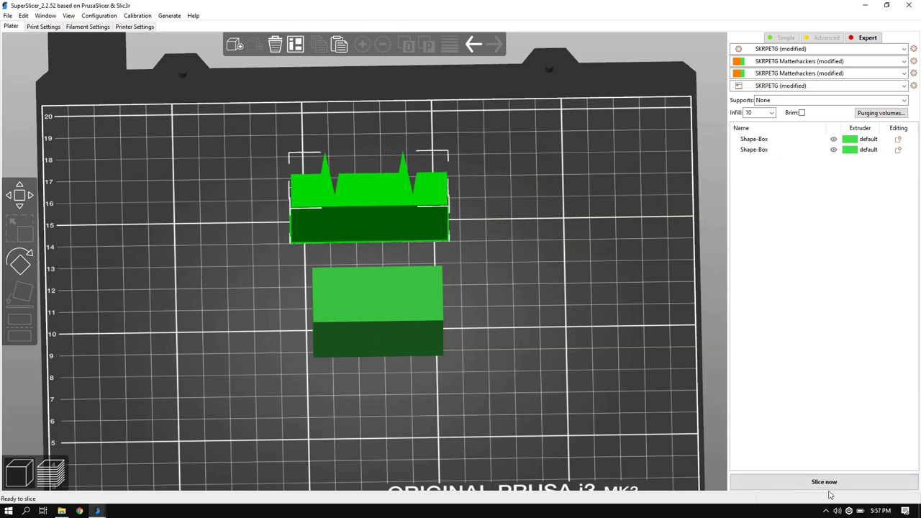
click(754, 150)
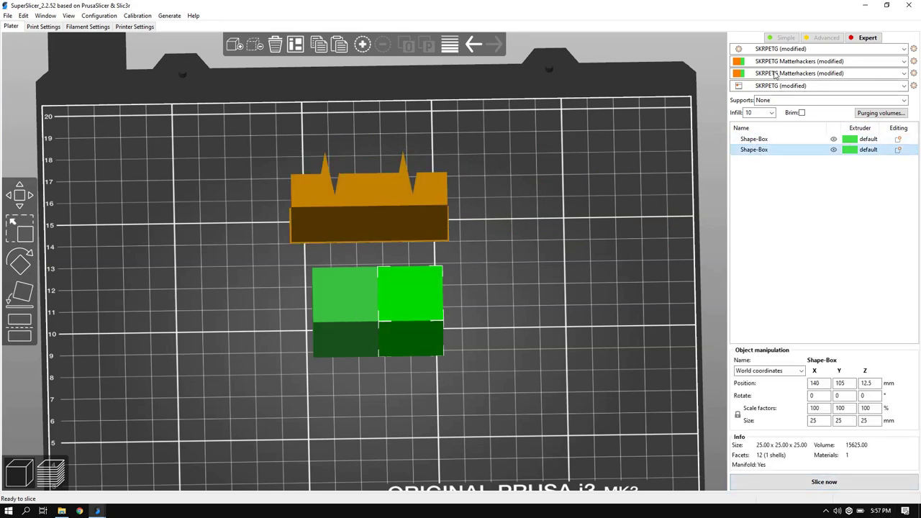
click(361, 315)
click(406, 302)
Change the first extruder's filament colour to pure red
click(738, 61)
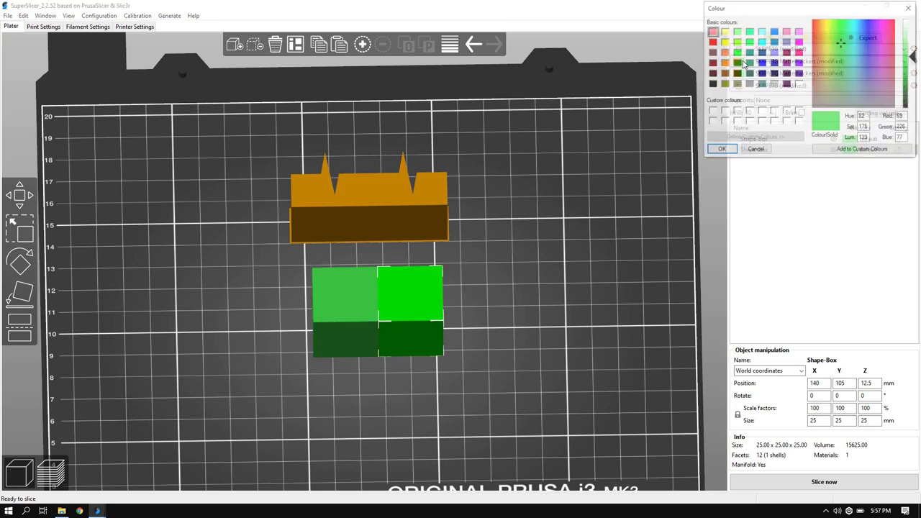
click(711, 41)
click(721, 149)
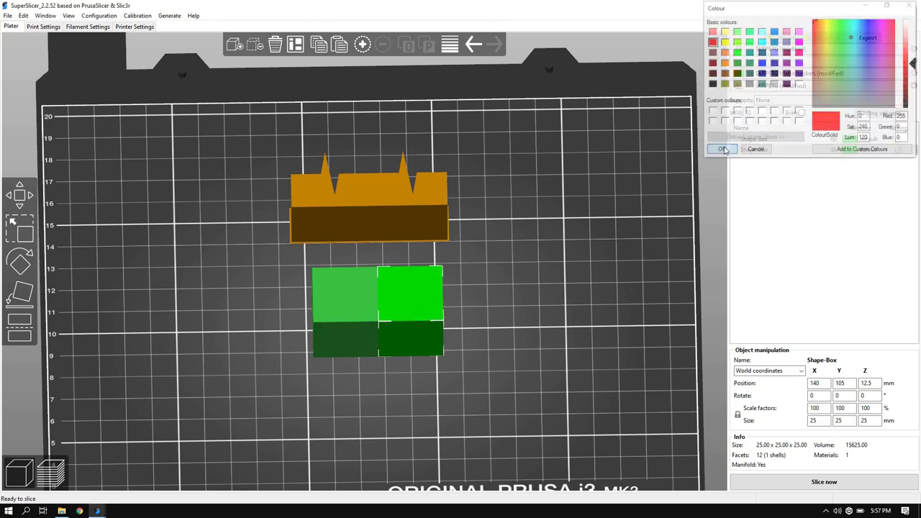
Change the second extruder's filament colour to pure blue
click(738, 73)
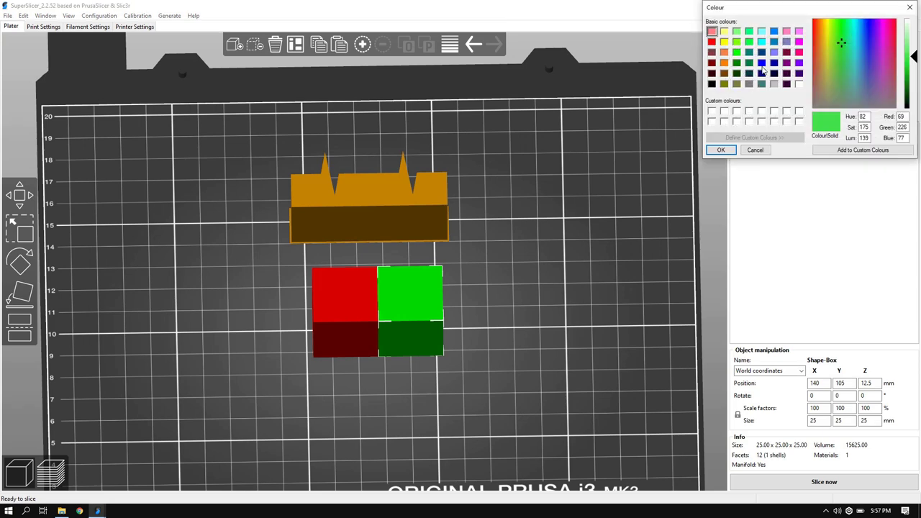
click(722, 149)
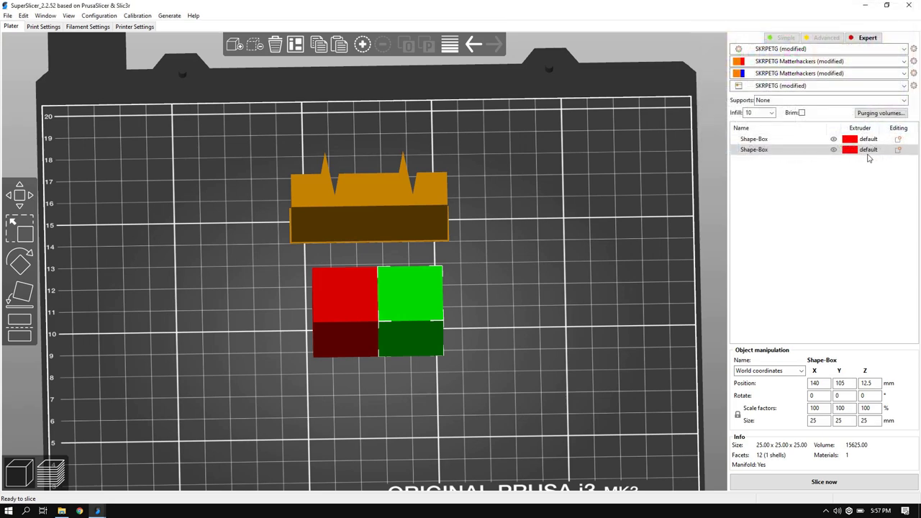
Assign extruder 1 to the first Shape-Box, and set its extruder back to default
click(857, 140)
click(858, 139)
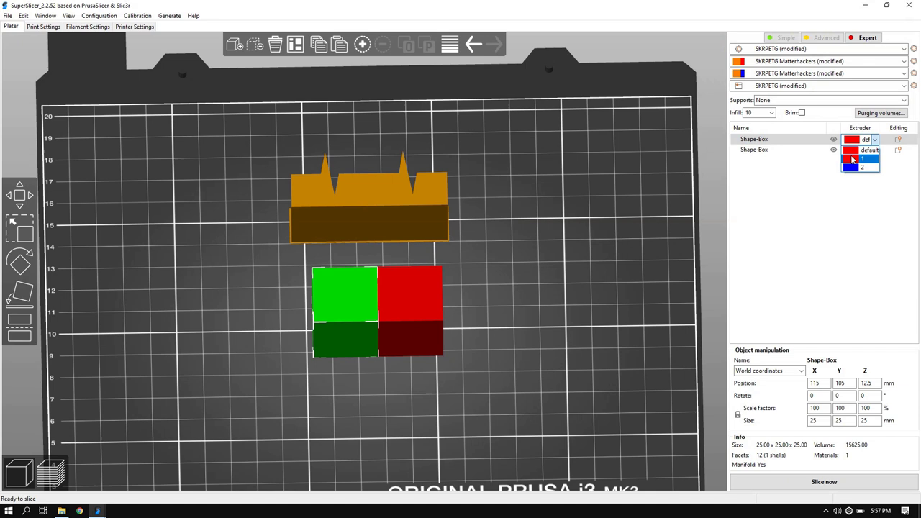
click(851, 161)
click(858, 140)
click(857, 139)
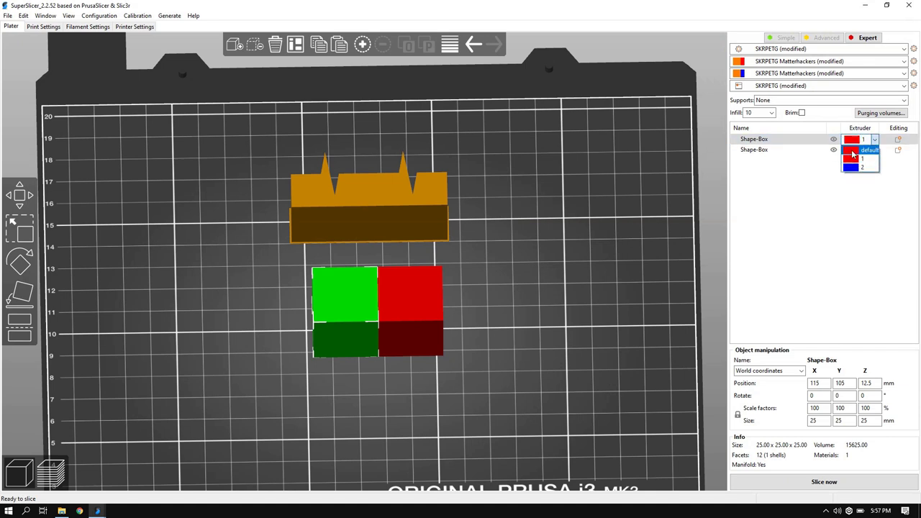
click(854, 154)
Assign extruder 2 to the second Shape-Box
click(856, 151)
click(856, 150)
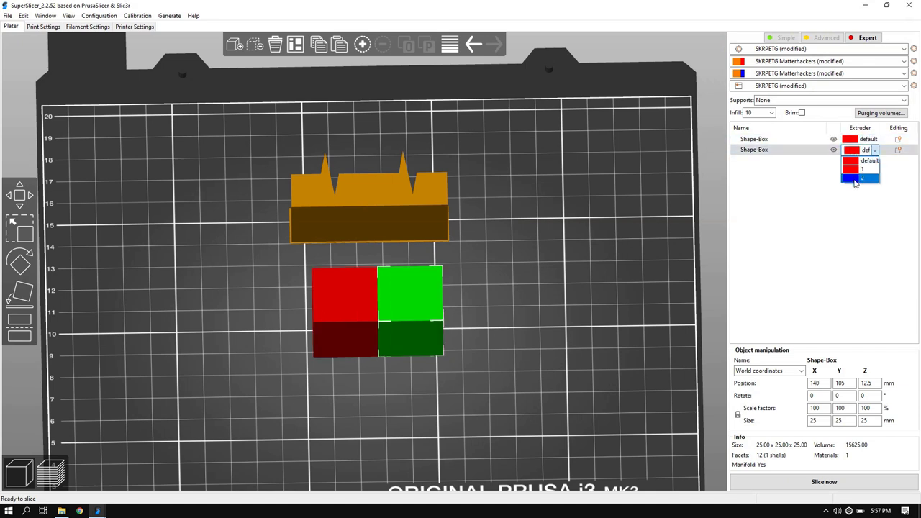
click(852, 177)
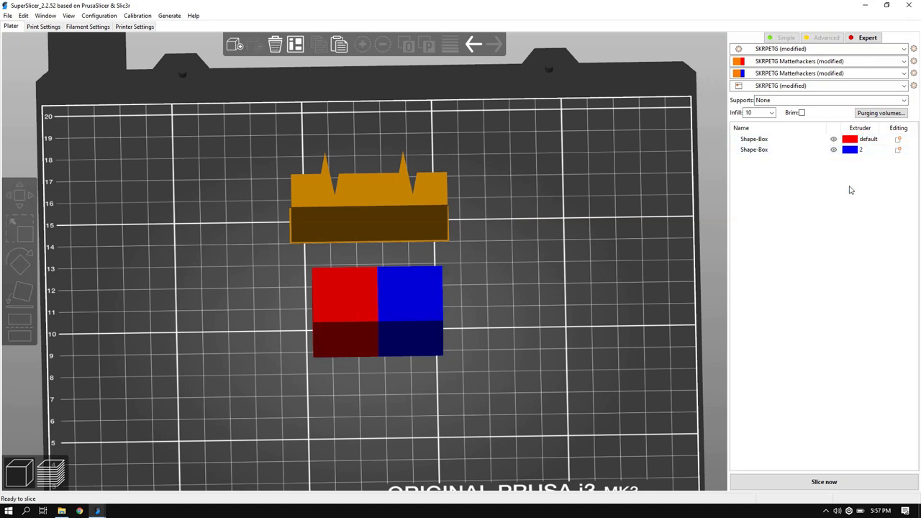
Slice the two boxes with the wipe tower and inspect the tool-coloured preview from several angles
click(823, 481)
drag(481, 343, 637, 51)
drag(704, 39, 748, 7)
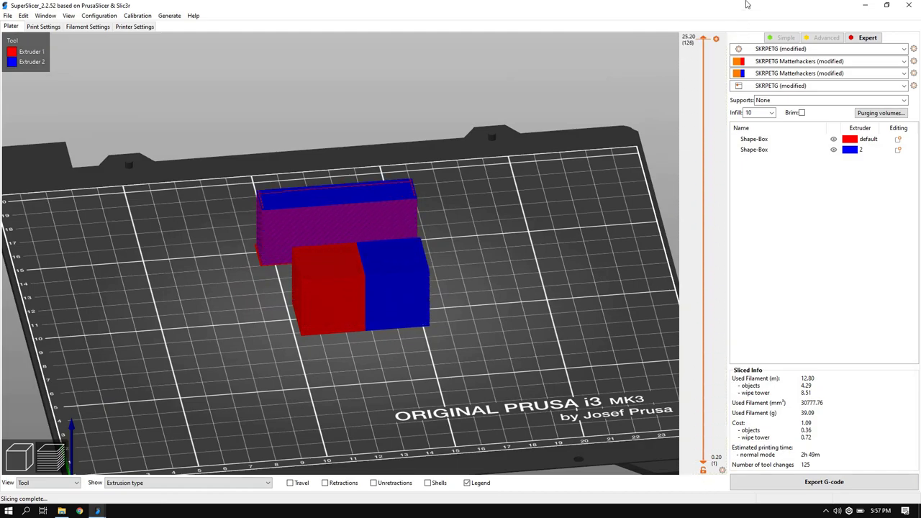
drag(612, 277, 381, 306)
key(1)
key(1)
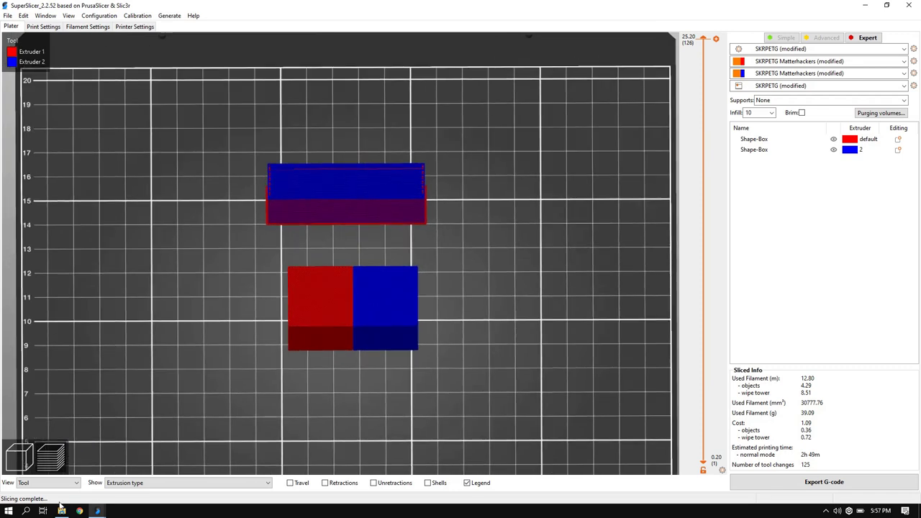
Go to the desktop and delete the old file there
click(865, 5)
click(127, 305)
key(Delete)
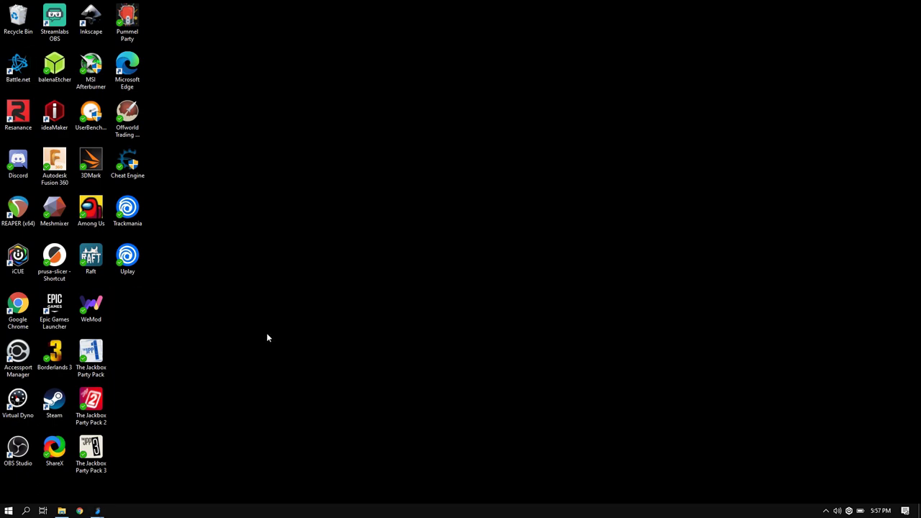
Return to SuperSlicer and export the sliced G-code to the desktop as SKRPETG_Shape-Box
mouse_move(97, 510)
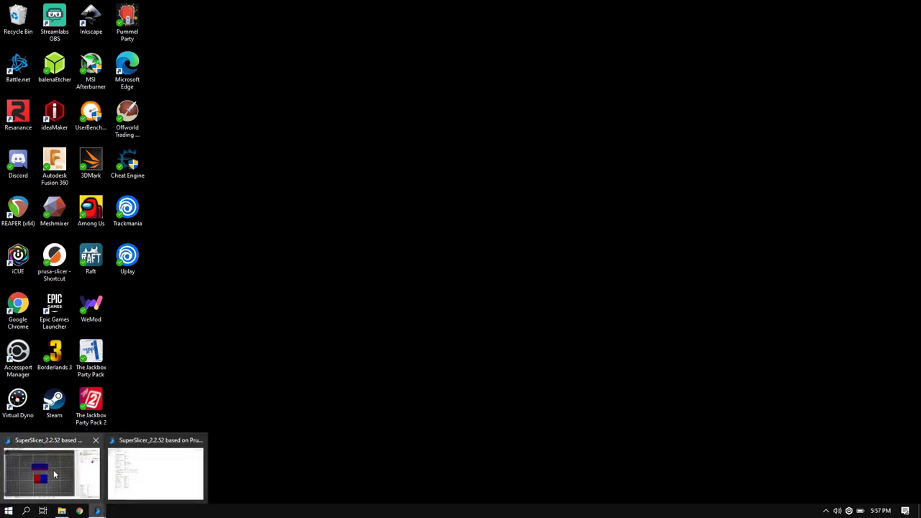
click(54, 470)
click(818, 481)
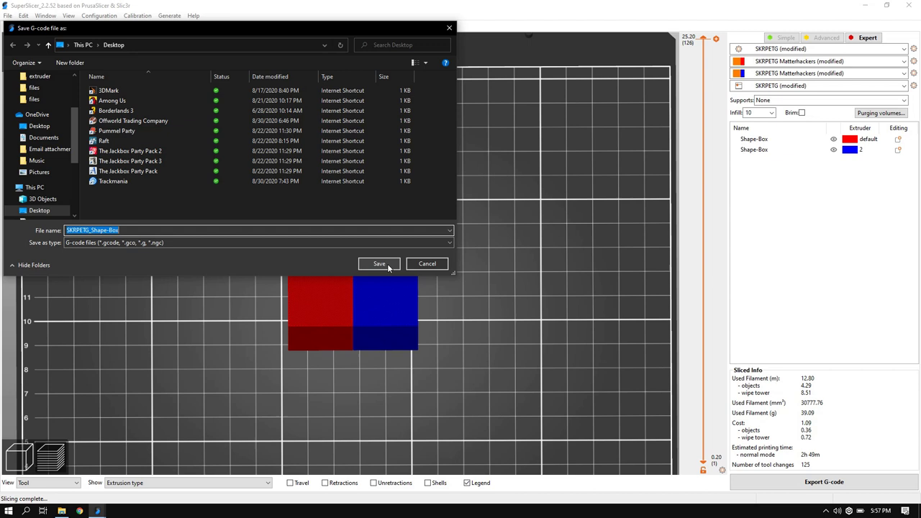
click(387, 266)
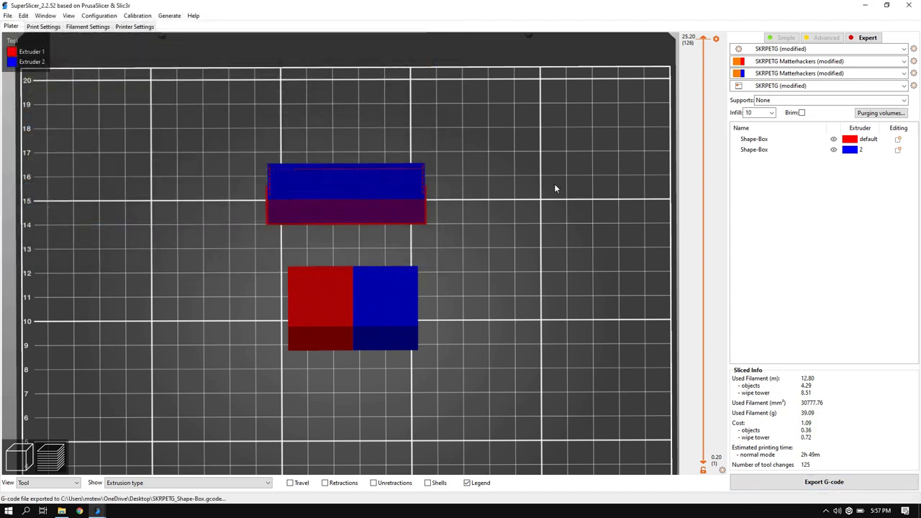
click(864, 5)
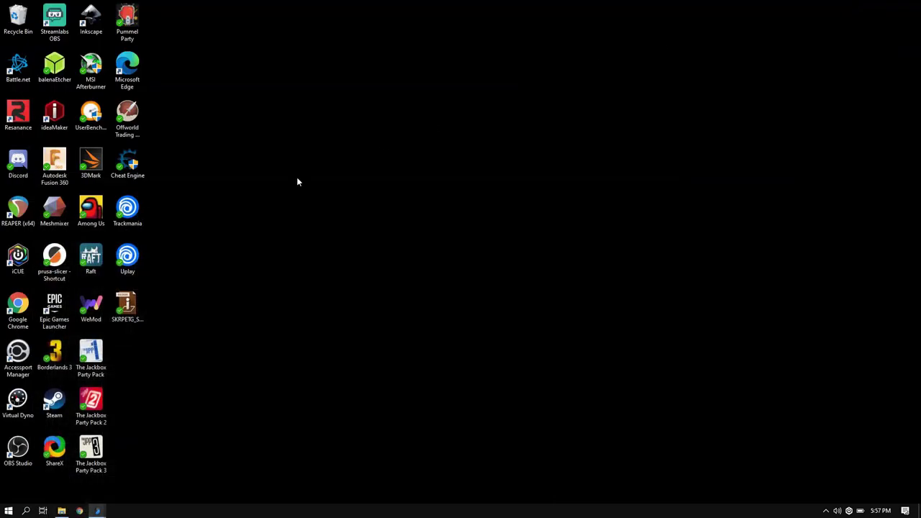
Search Google in Chrome for notepad ++ and look at the Notepad++ Downloads page, and close the browser
click(77, 509)
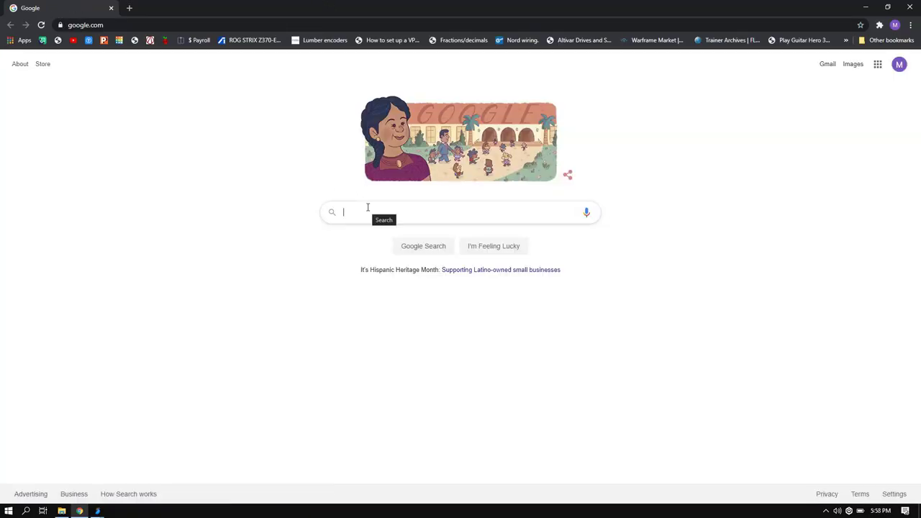
text(notepad)
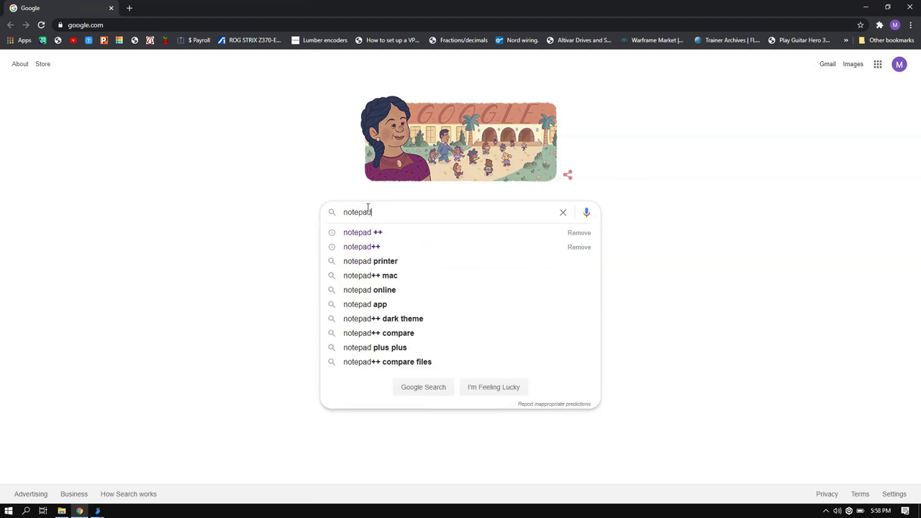
key(Down)
key(Return)
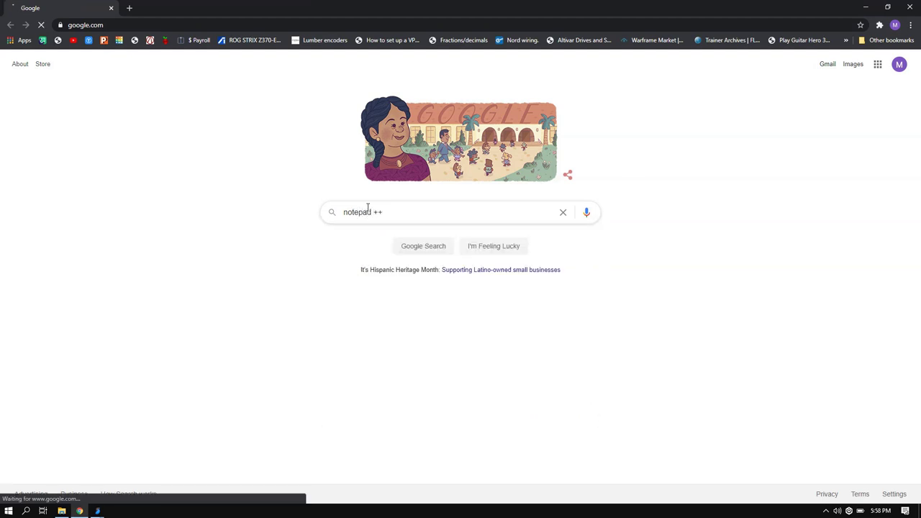
click(135, 150)
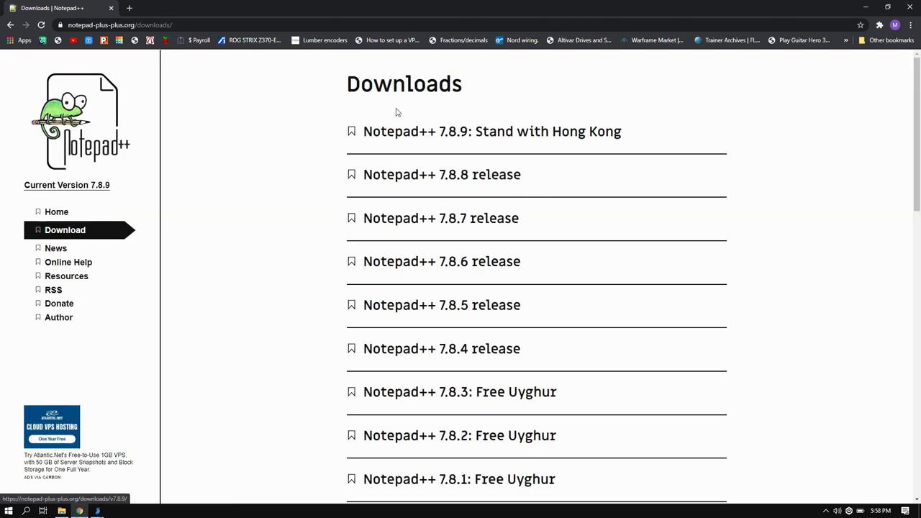
click(913, 5)
Open the exported SKRPETG_Shape-Box file in Notepad++ and search for LOAD up to the first CP TOOLCHANGE LOAD line
click(8, 510)
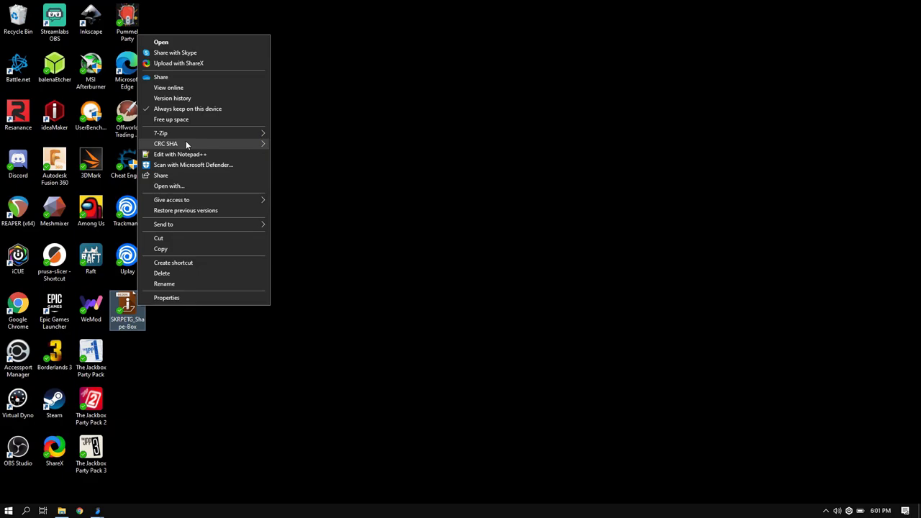
click(180, 153)
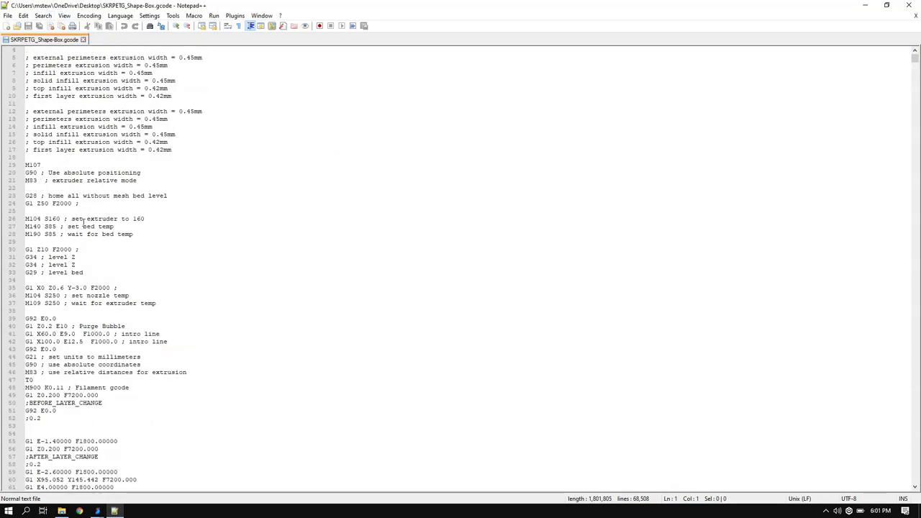
click(45, 15)
click(57, 26)
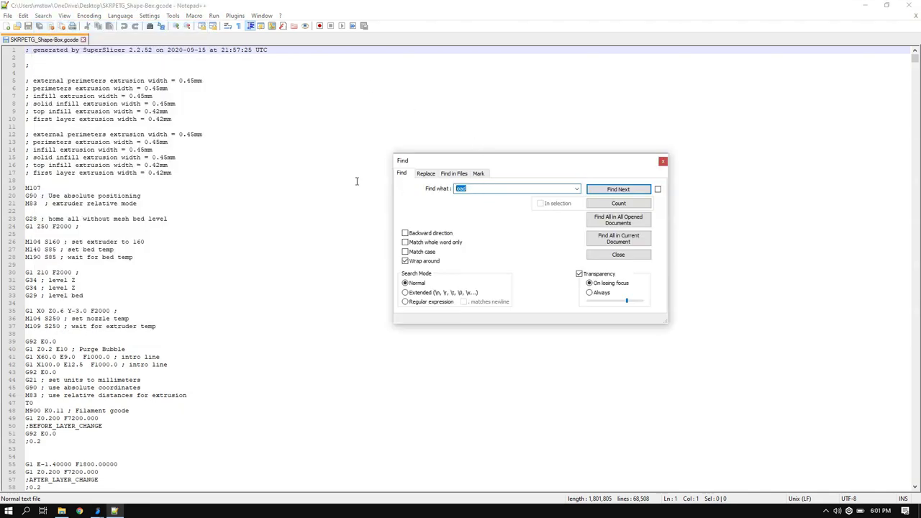
text(LOAD)
click(633, 190)
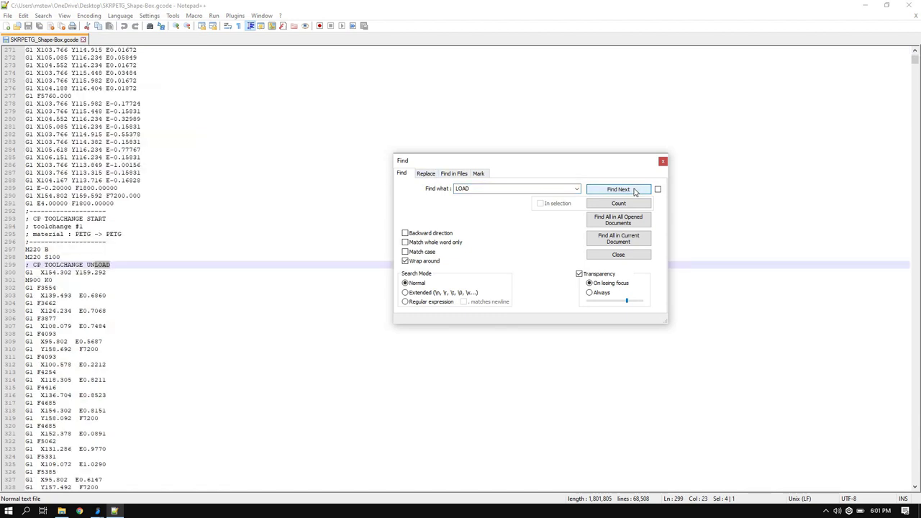
click(635, 190)
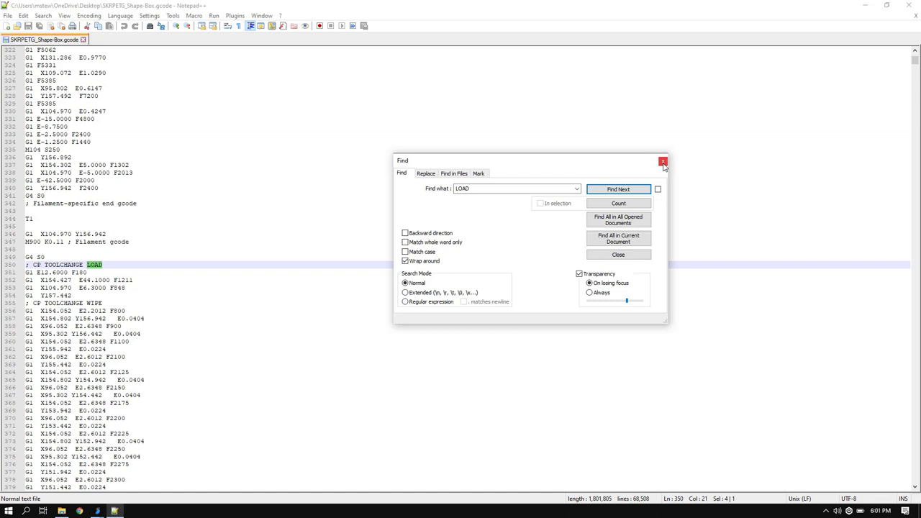
click(663, 163)
Insert the line "M0 Change Filament ;" directly below the first "; CP TOOLCHANGE LOAD" line
click(112, 265)
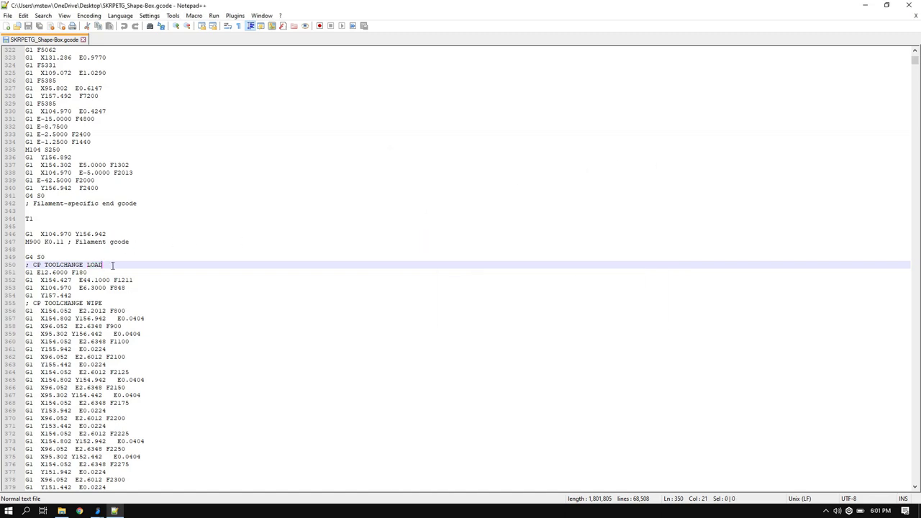
key(Return)
text(M0)
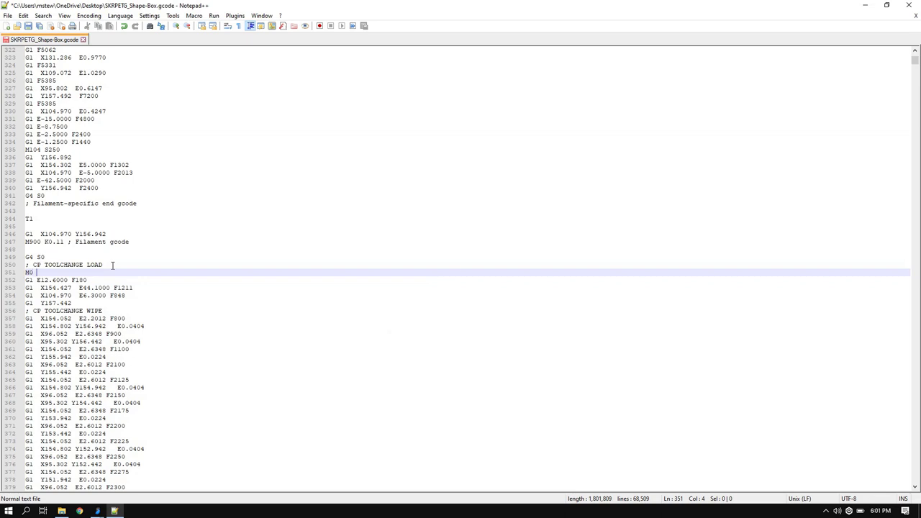
text( Change Filament)
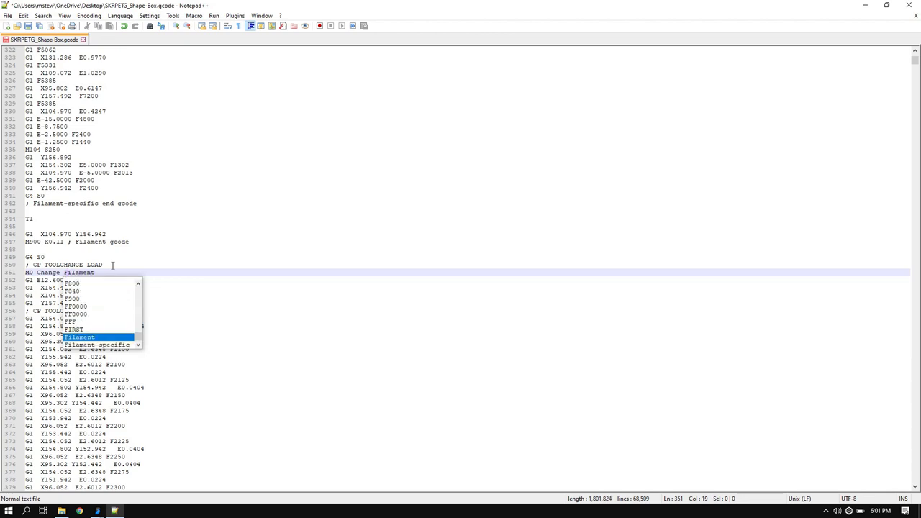
text( :)
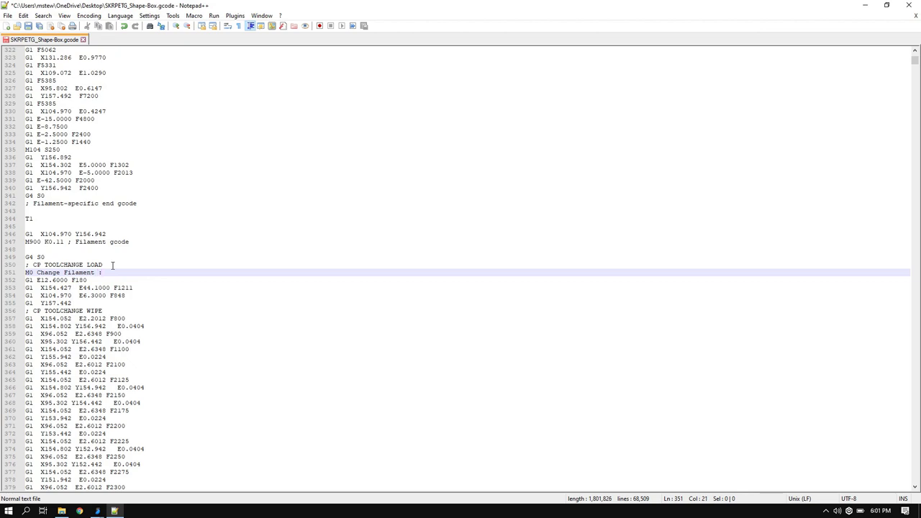
key(BackSpace)
text(;)
key(Return)
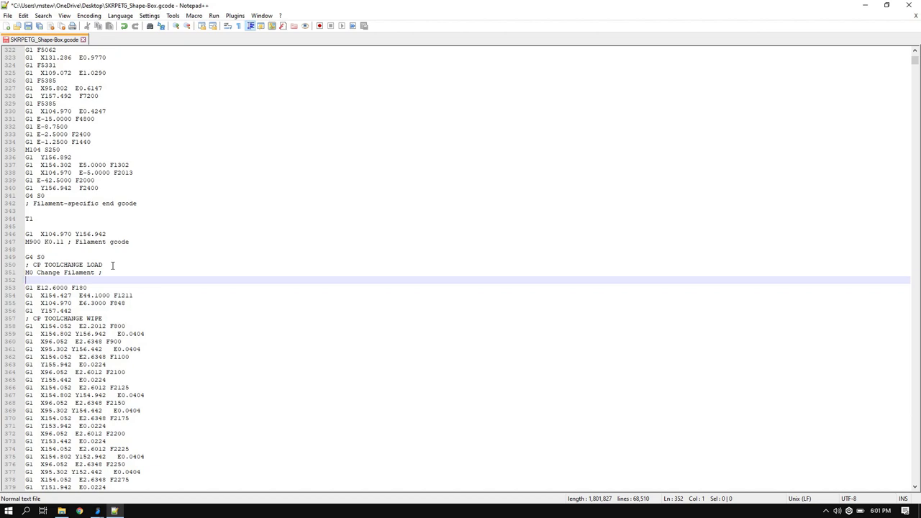
Add the line "M108 ;" below the "M0 Change Filament ;" line
text(m)
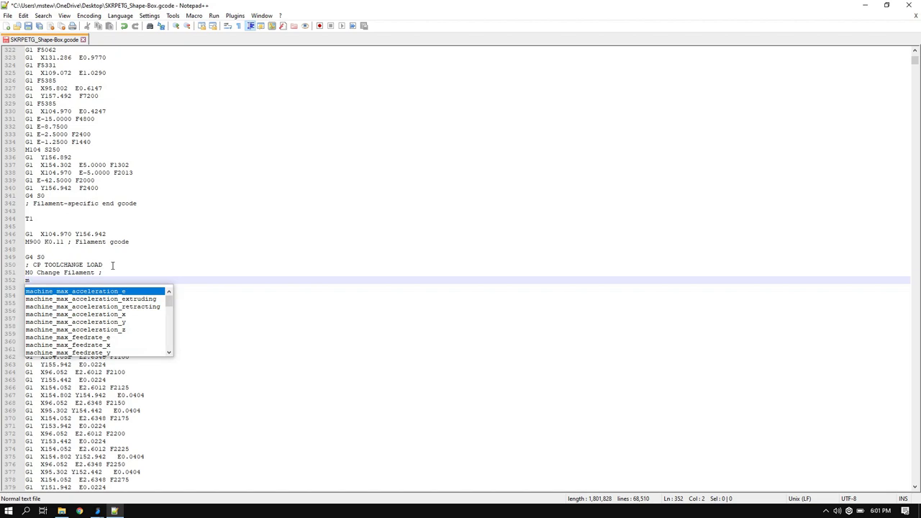
key(BackSpace)
text(M)
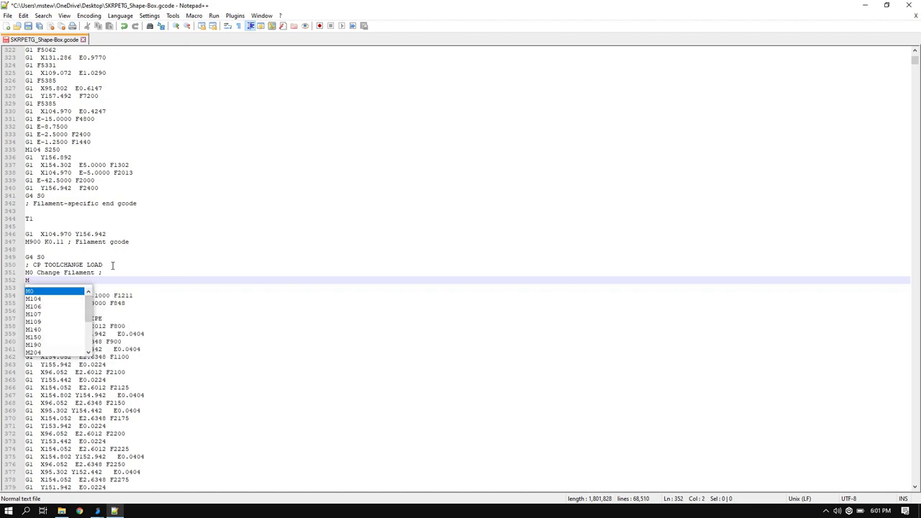
text(108)
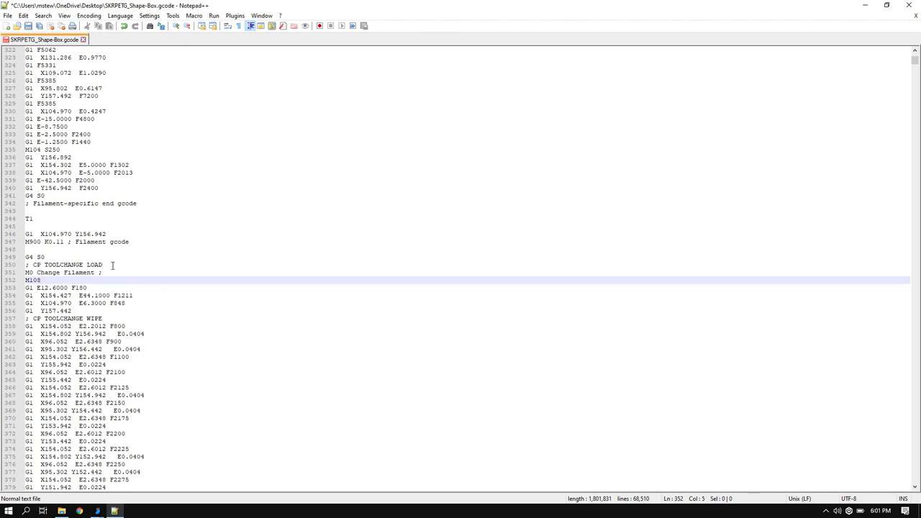
text( ;)
mouse_move(47, 280)
mouse_down()
mouse_move(23, 268)
mouse_move(53, 281)
mouse_up()
double_click(53, 280)
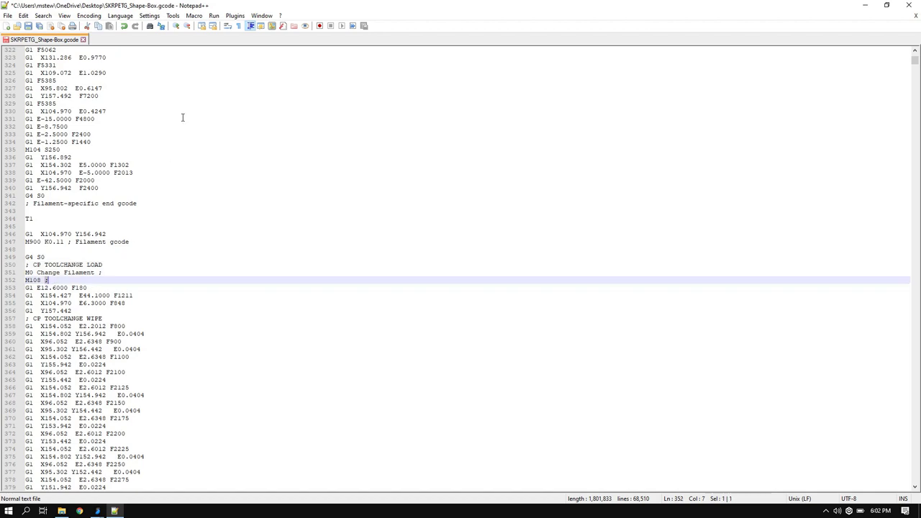
Start a find-and-replace and copy "; CP TOOLCHANGE LOAD" from the file as the text to find
click(45, 15)
click(69, 110)
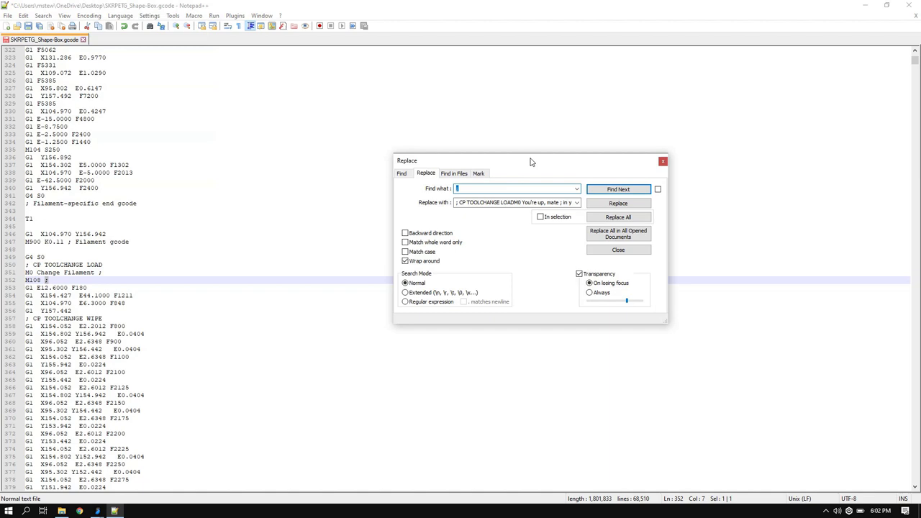
drag(530, 162, 576, 154)
drag(105, 265, 22, 267)
key(ctrl+c)
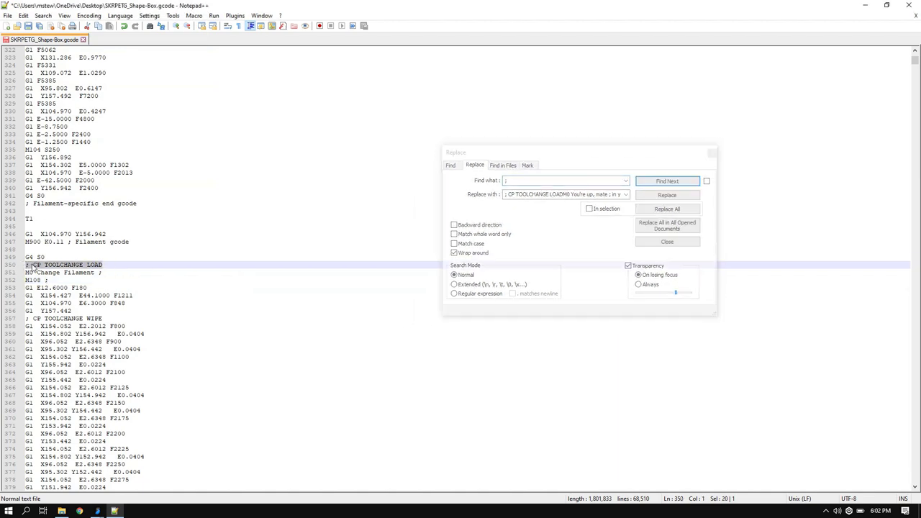
click(517, 181)
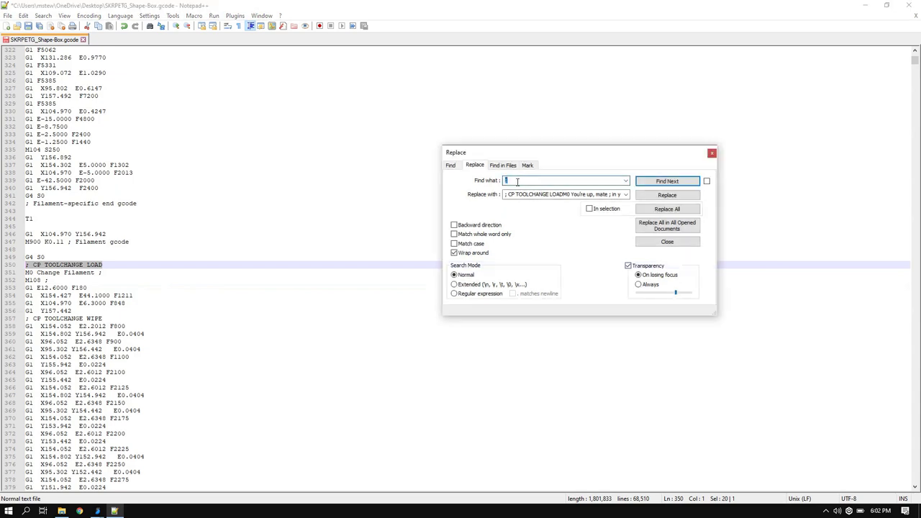
key(ctrl+v)
Replace all "; CP TOOLCHANGE LOAD" occurrences with the three-line block copied from the file: that line, "M0 Change Filament ;" and "M108 ;"
drag(48, 280, 25, 273)
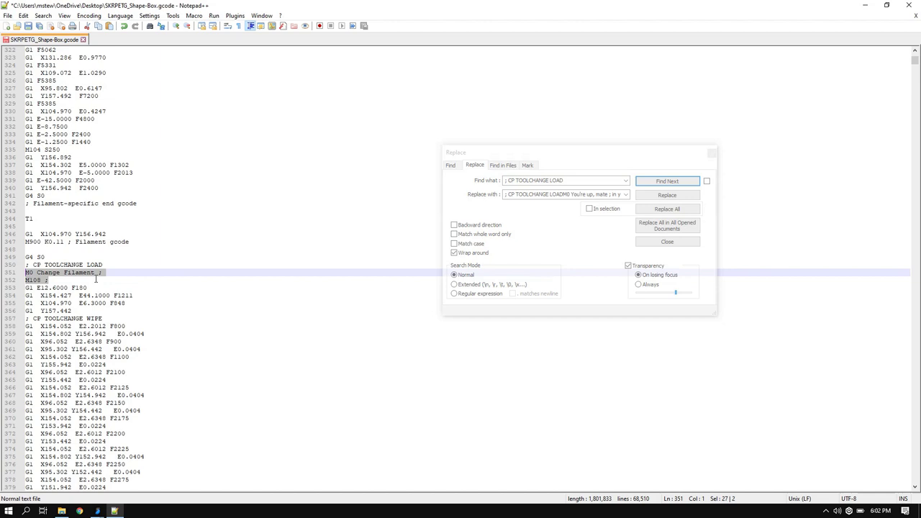
drag(52, 281, 25, 264)
key(ctrl+c)
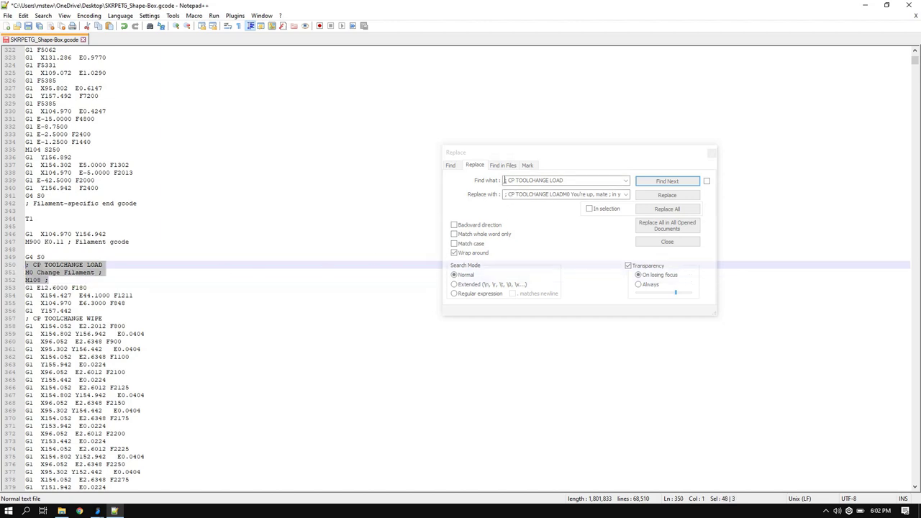
click(507, 193)
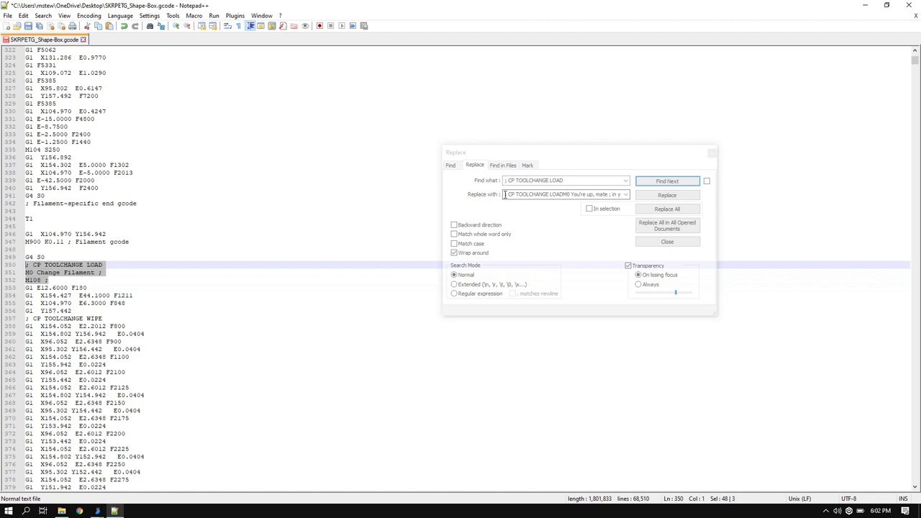
click(506, 194)
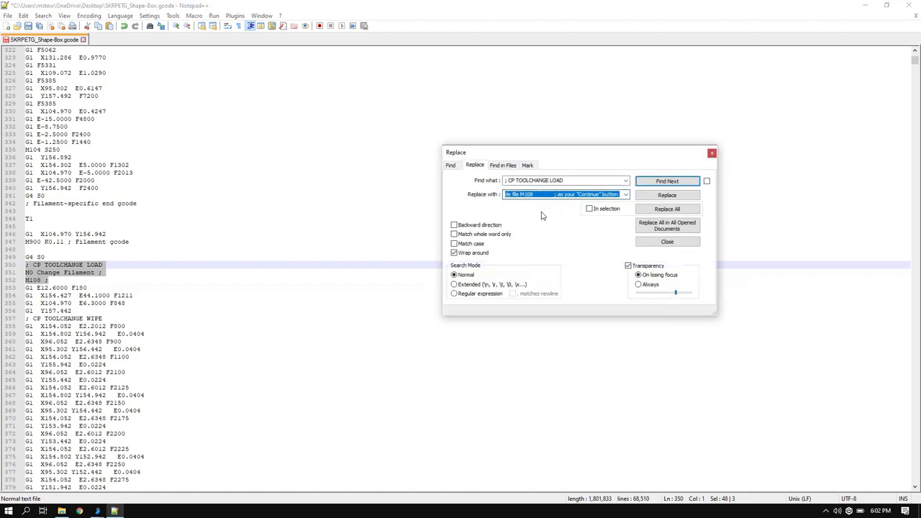
key(ctrl+v)
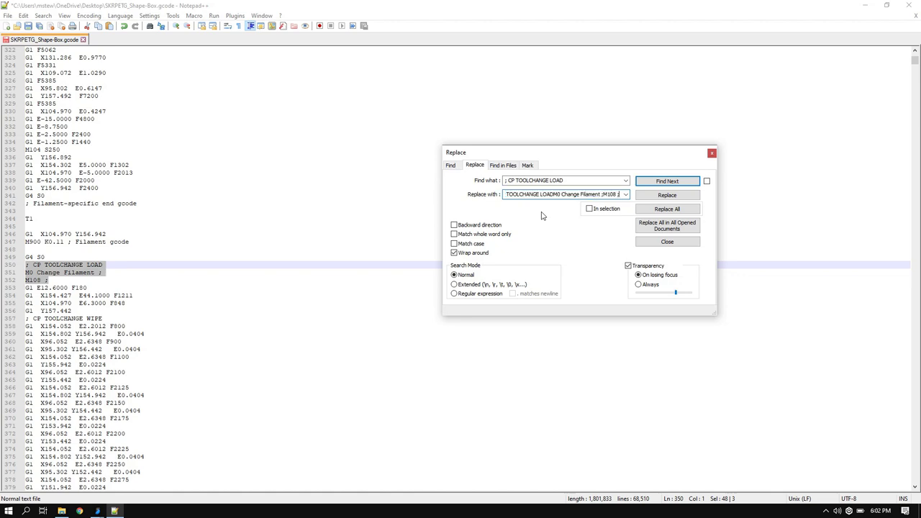
click(666, 209)
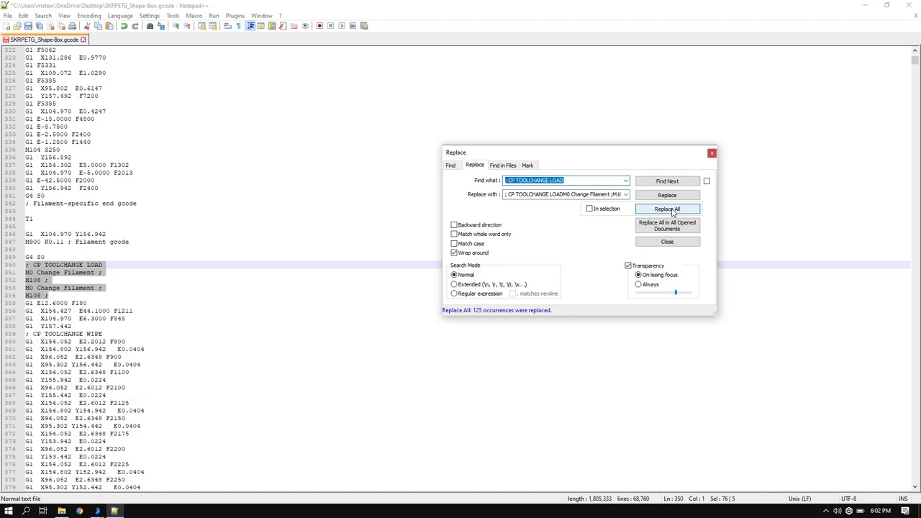
click(712, 153)
Delete the duplicate "M0 Change Filament ;" and "M108 ;" lines below the first CP TOOLCHANGE LOAD block
click(61, 280)
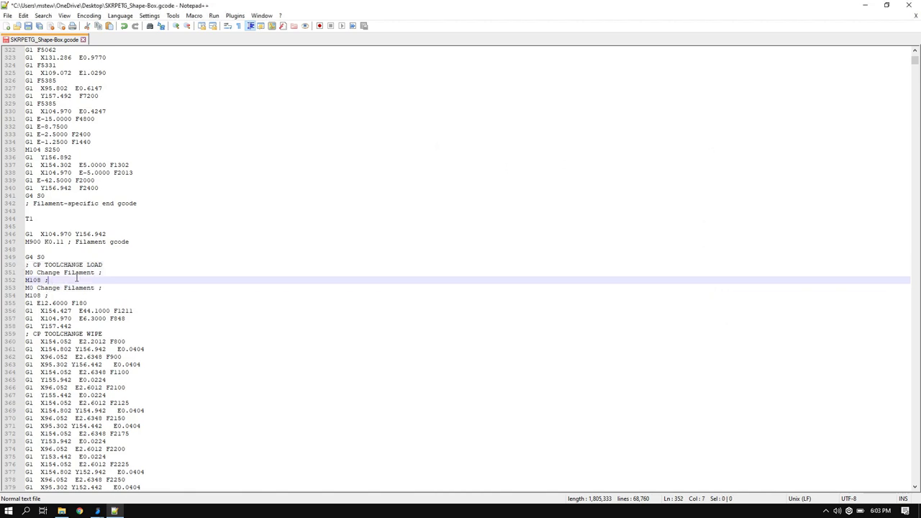
drag(52, 296, 23, 288)
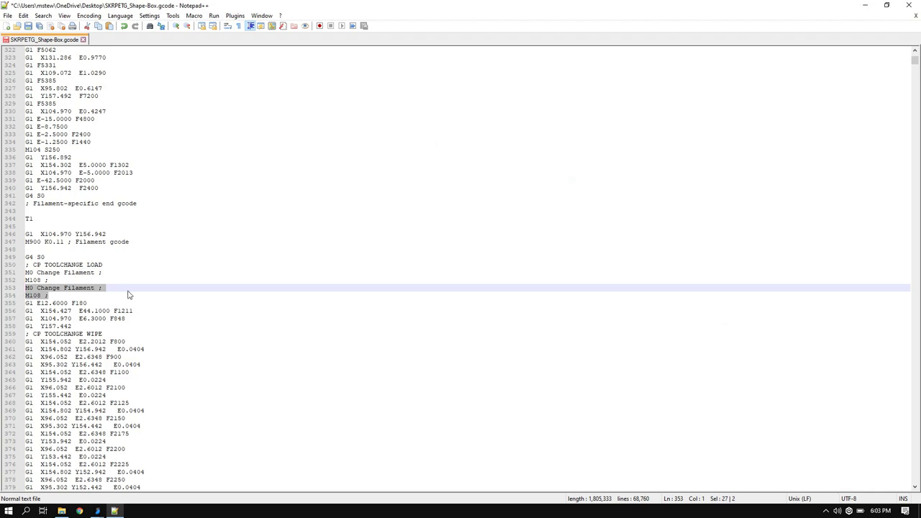
key(Delete)
key(Delete)
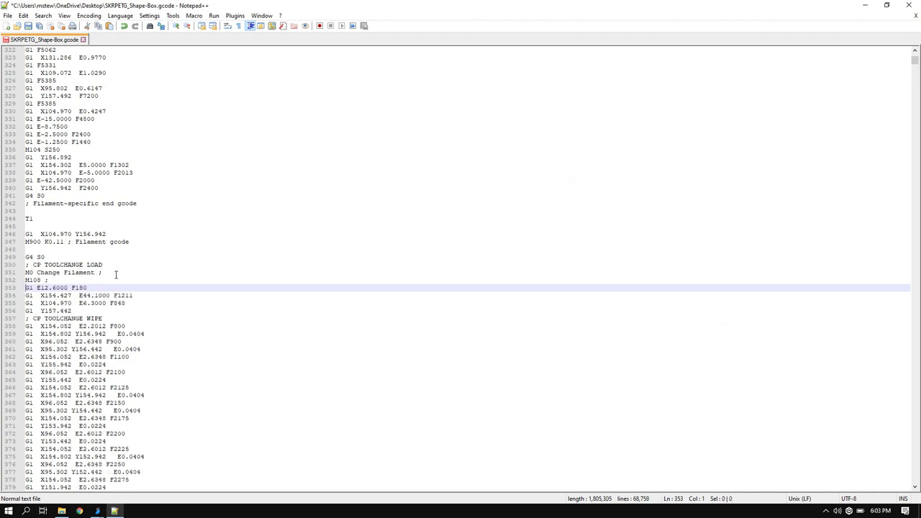
Search for LOAD and go through the following toolchange loads to check the inserted filament-change lines
click(117, 265)
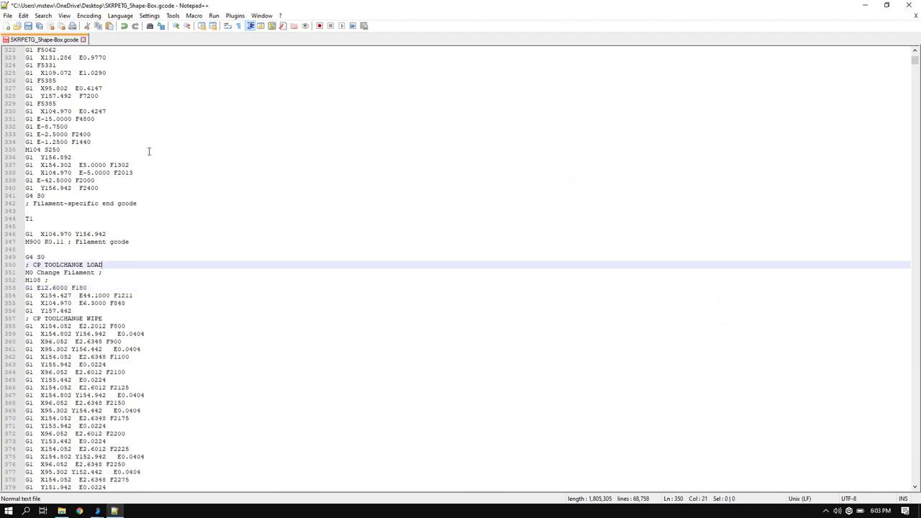
click(43, 15)
click(56, 27)
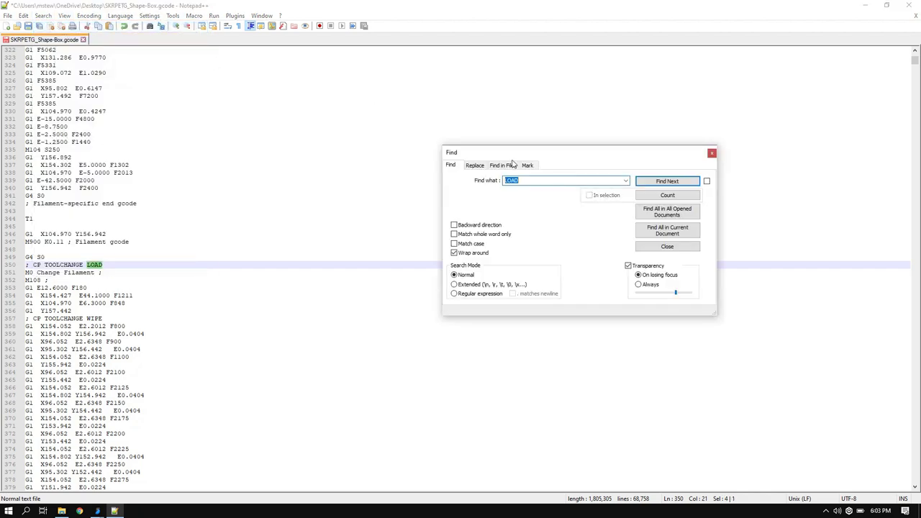
click(580, 181)
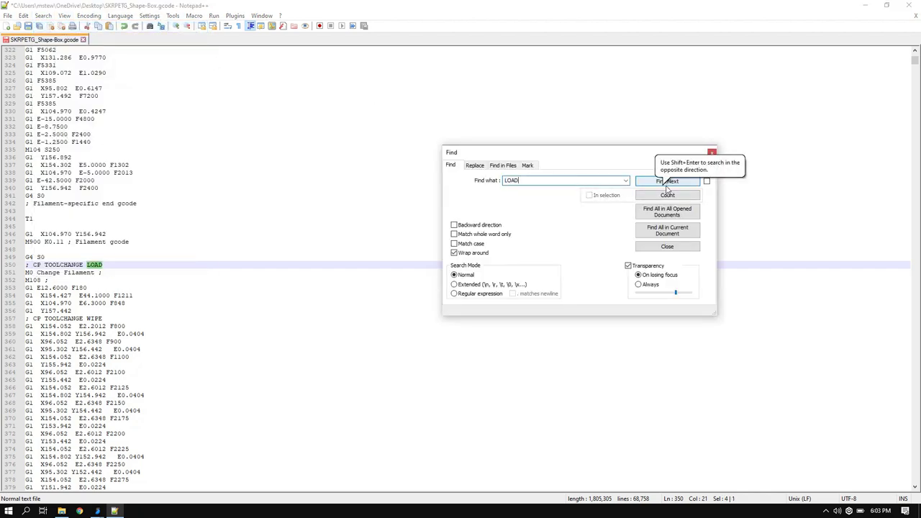
click(668, 181)
click(668, 182)
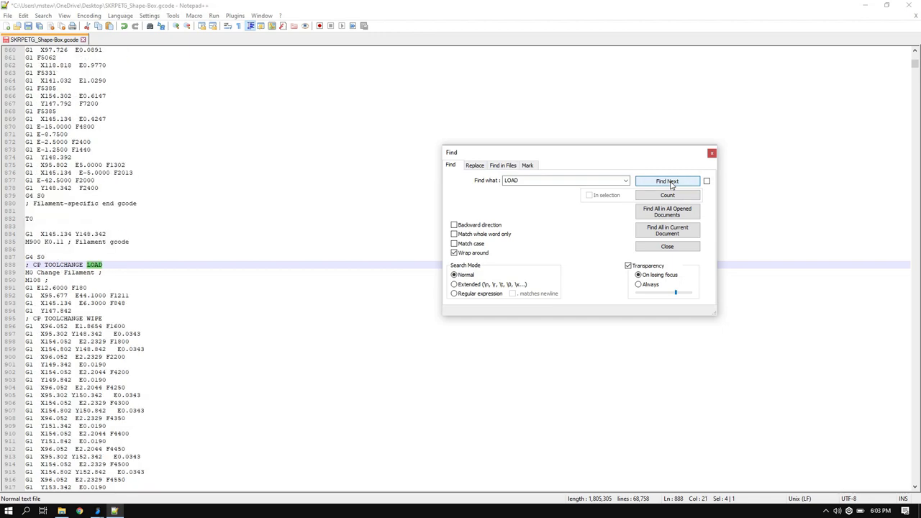
click(668, 181)
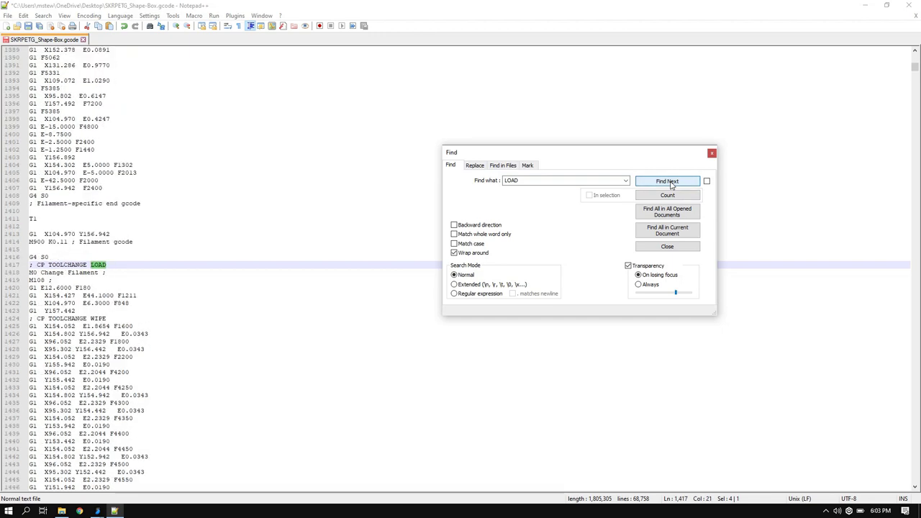
click(668, 181)
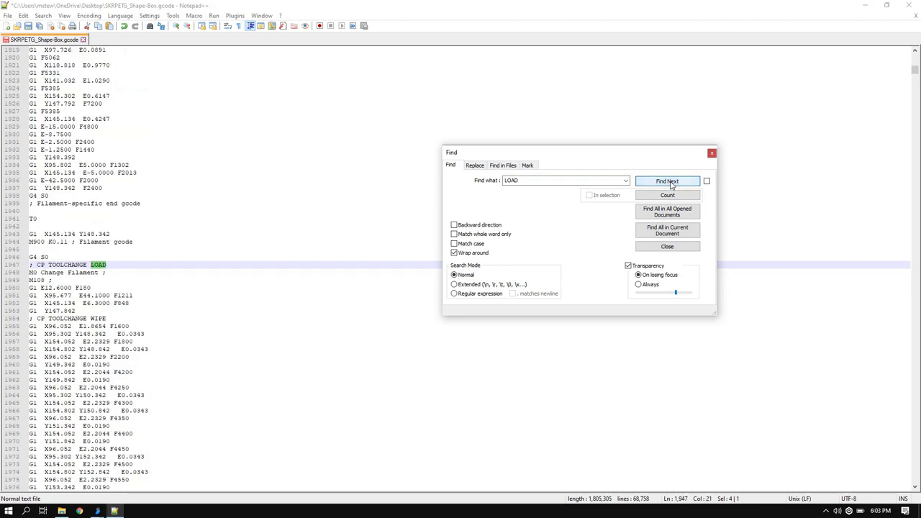
click(669, 181)
click(668, 181)
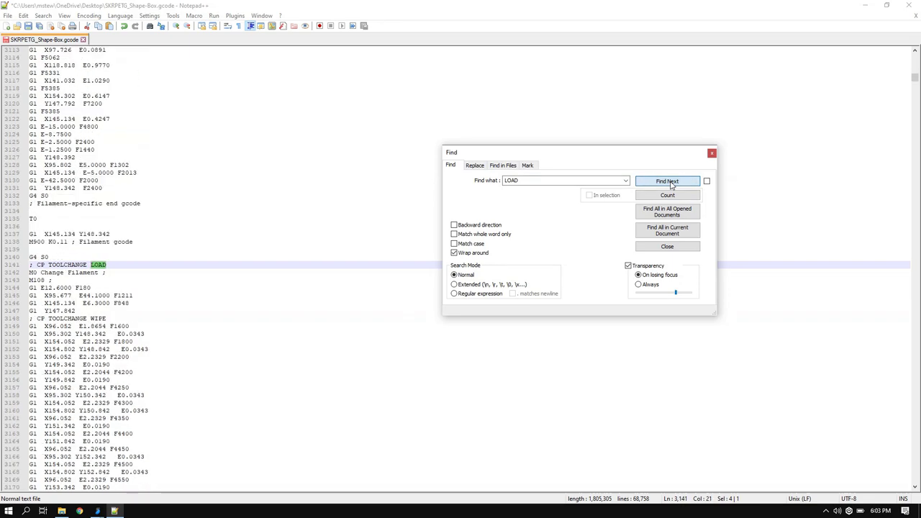
click(668, 181)
click(669, 181)
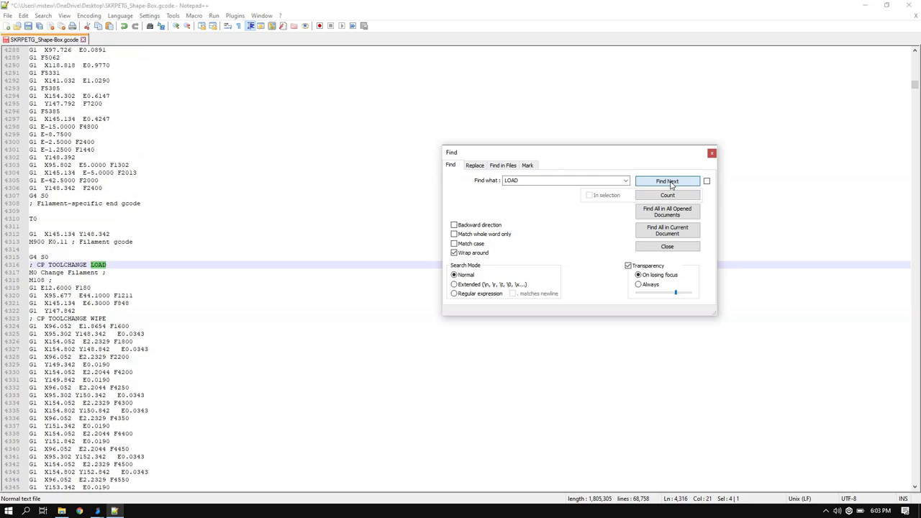